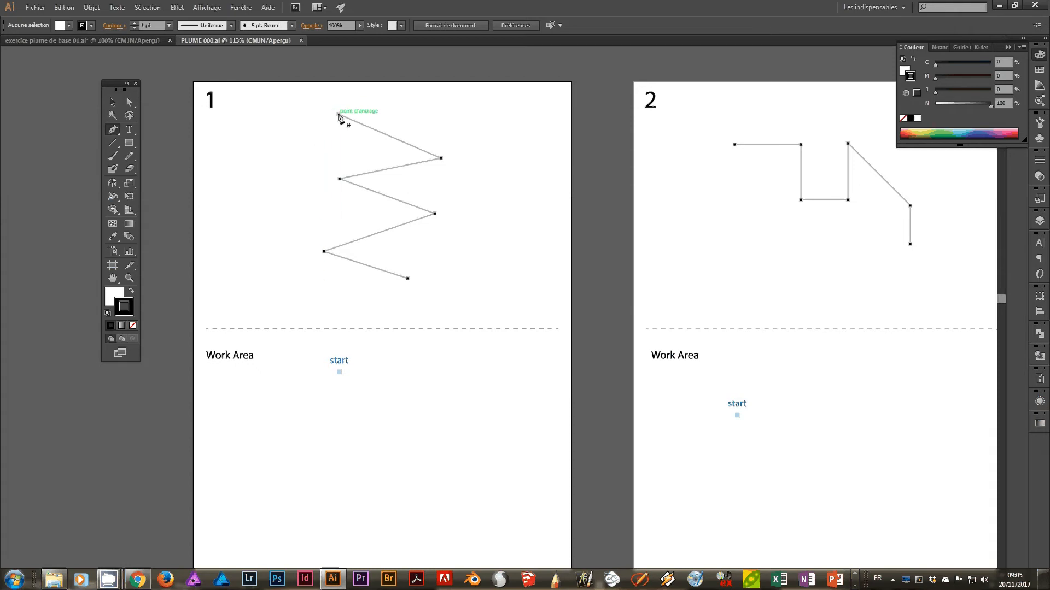
# Trace the template zigzag on artboard 1 with the Pen tool, placing straight-line anchors on its six points.
pyautogui.click(338, 115)
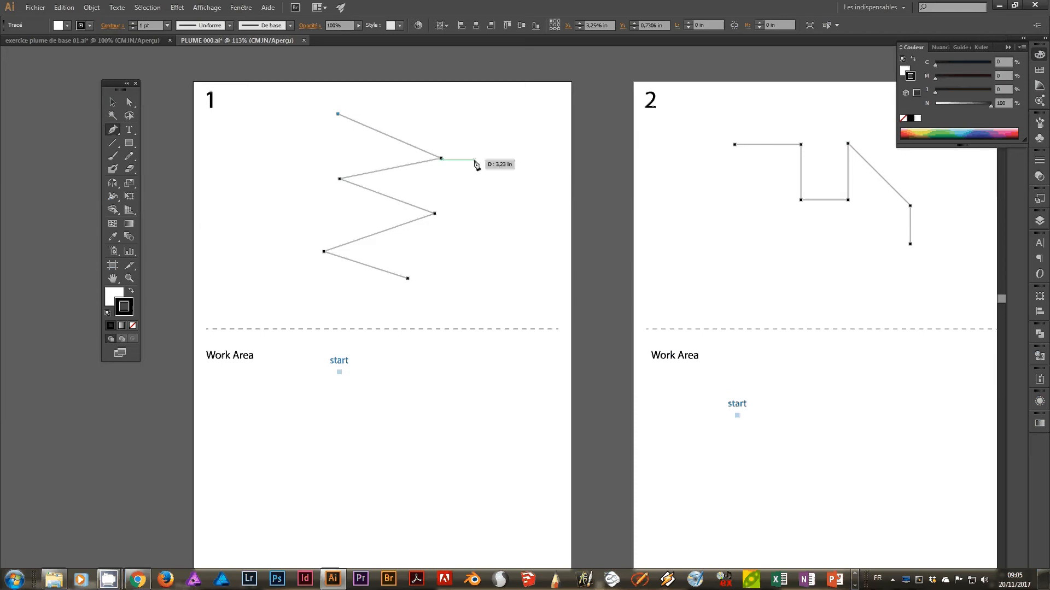
pyautogui.click(441, 158)
pyautogui.click(340, 179)
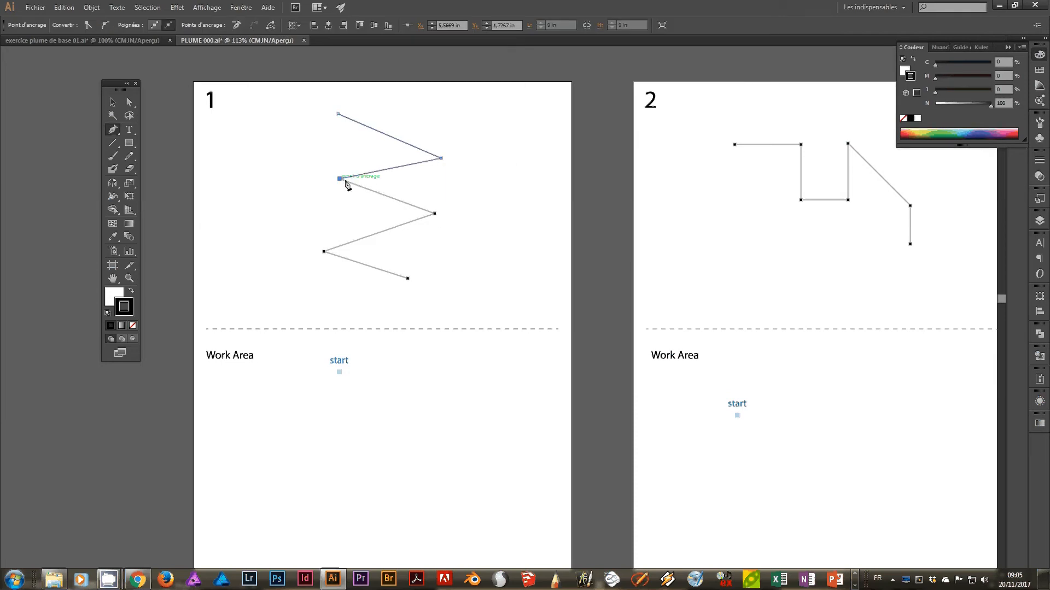
pyautogui.click(434, 214)
pyautogui.click(324, 251)
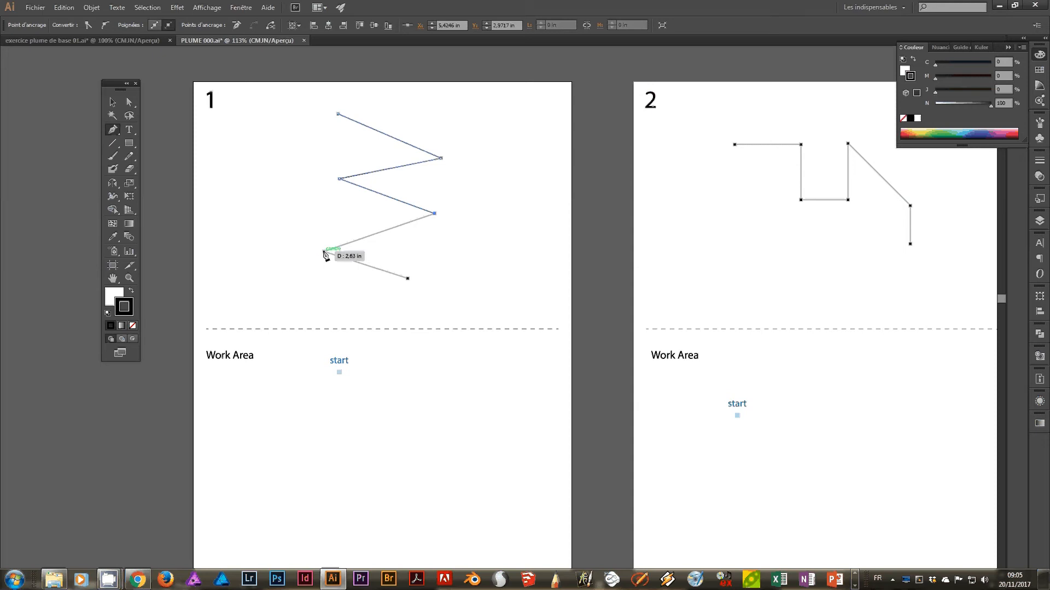
pyautogui.click(408, 279)
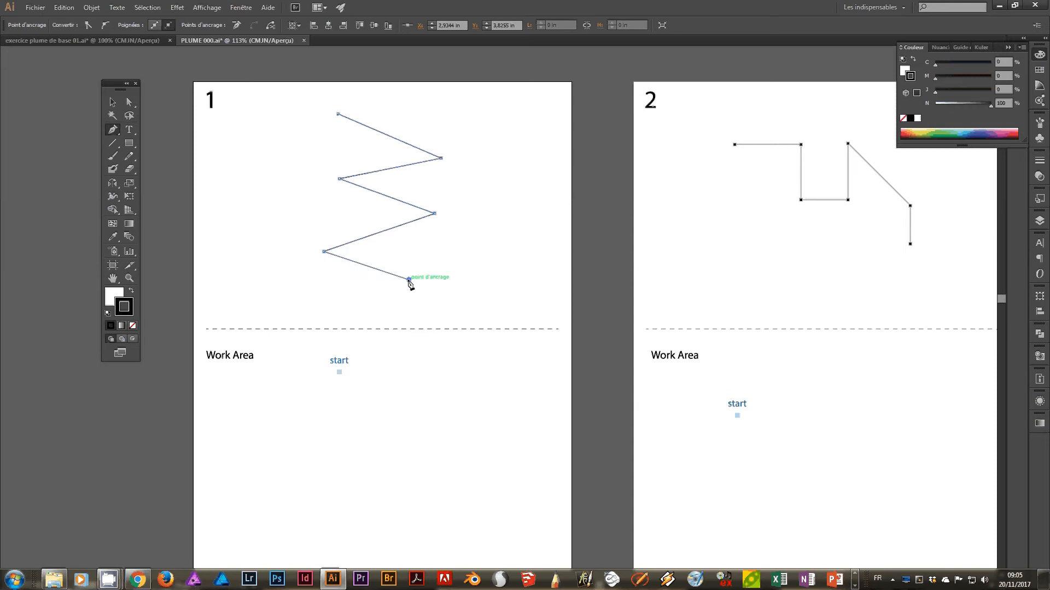
# Move the traced zigzag to the right of its template on artboard 1, leaving the template where it is.
pyautogui.click(112, 102)
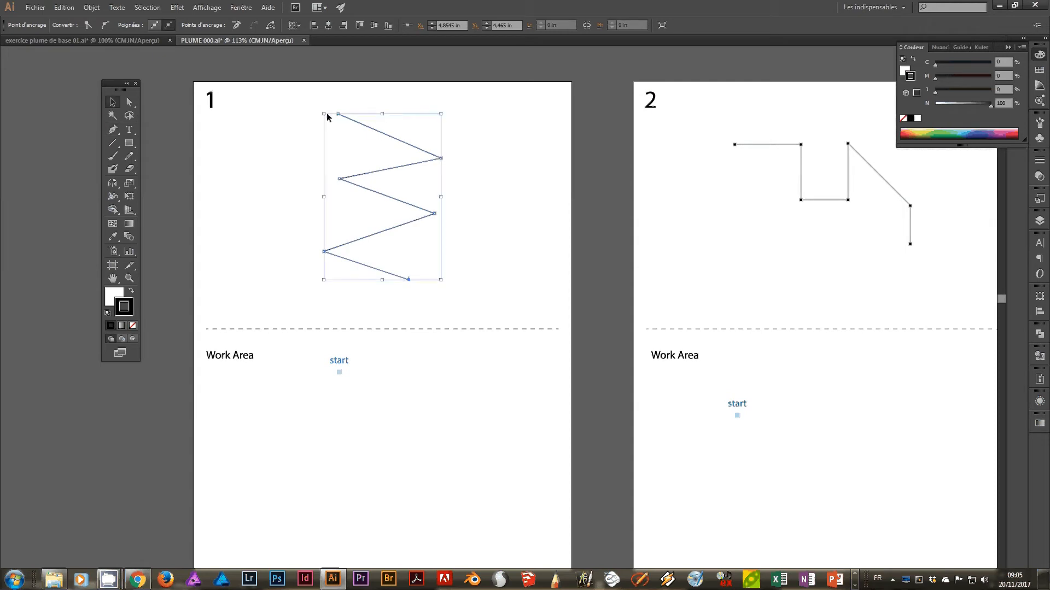
pyautogui.moveTo(372, 133); pyautogui.dragTo(472, 142)
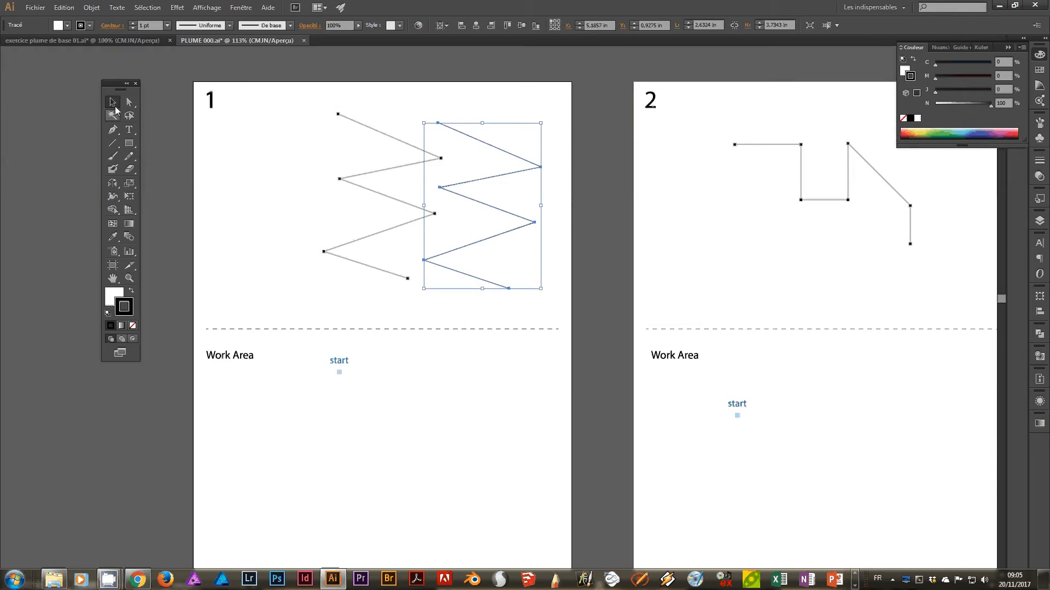
pyautogui.moveTo(461, 133); pyautogui.dragTo(461, 130)
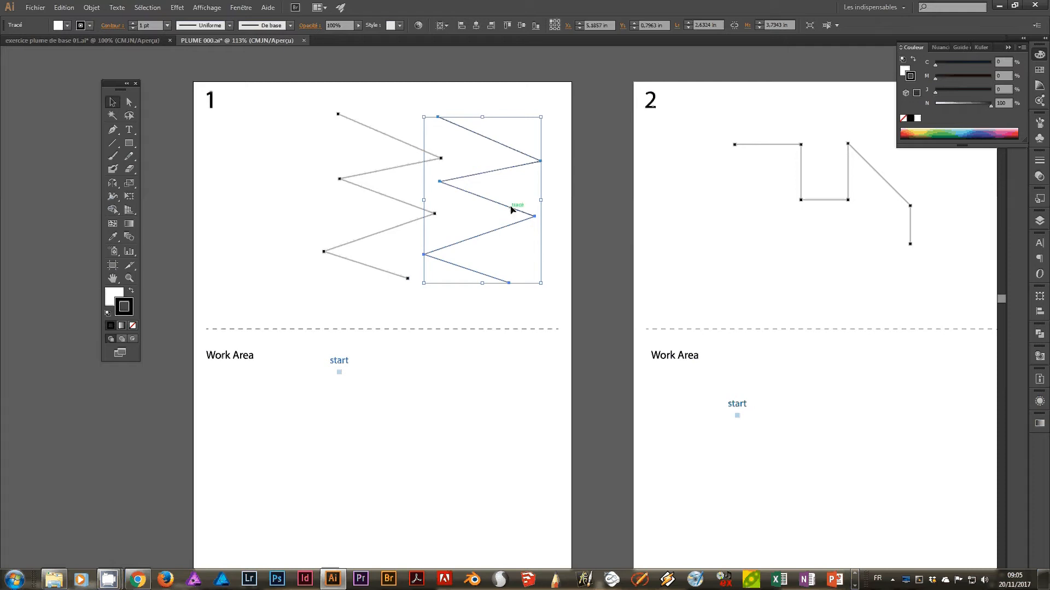
# Set the fill of the moved zigzag to none and make the stroke the active colour attribute.
pyautogui.click(113, 296)
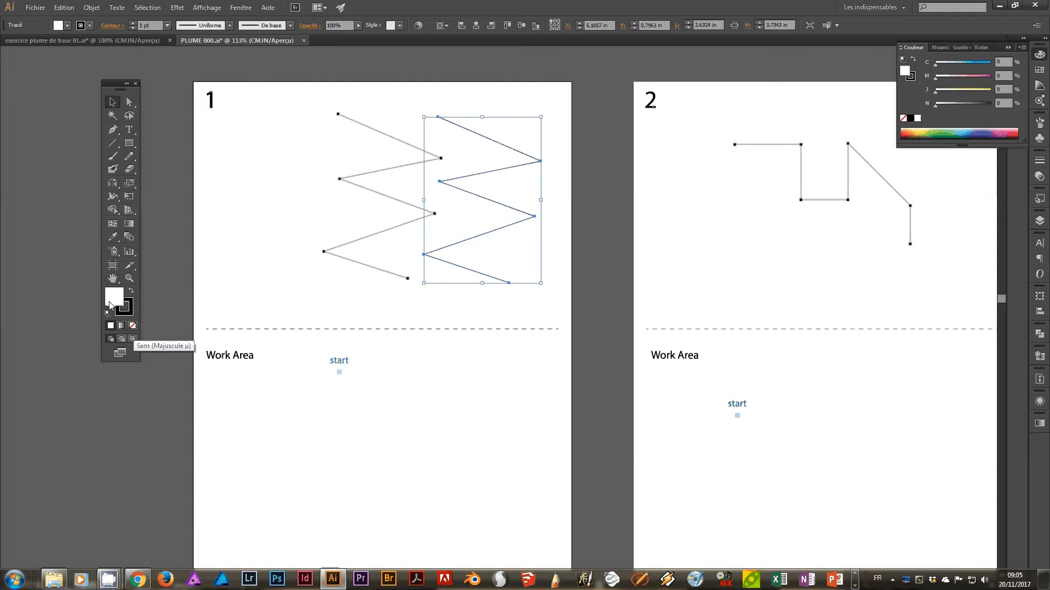
pyautogui.click(134, 327)
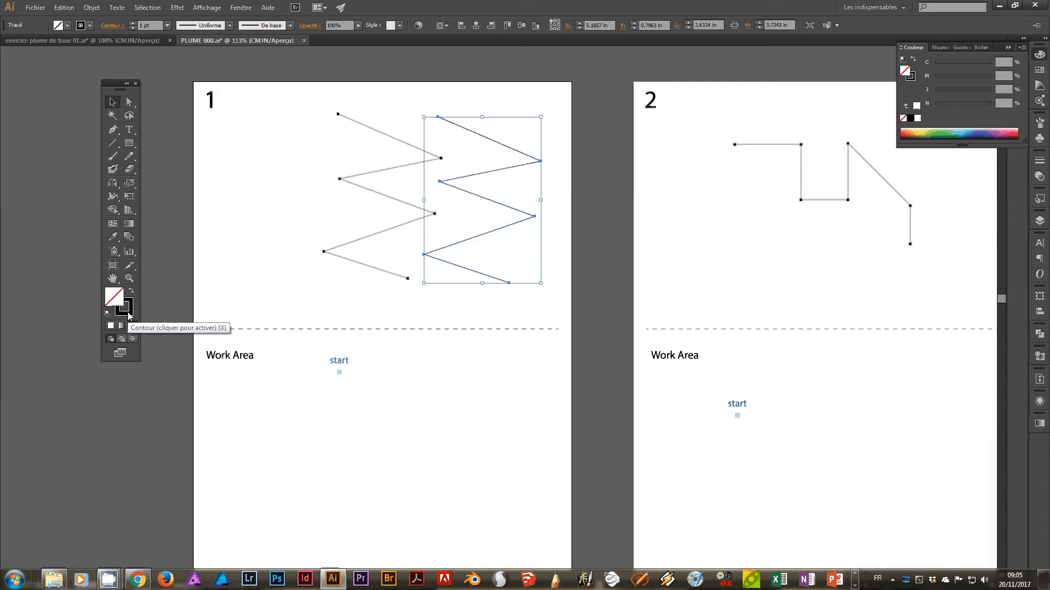
pyautogui.click(130, 316)
# Draw a ten-segment zigzag about 3.9 in high with the Pen tool from the start mark in artboard 1's Work Area.
pyautogui.moveTo(508, 281); pyautogui.dragTo(556, 322)
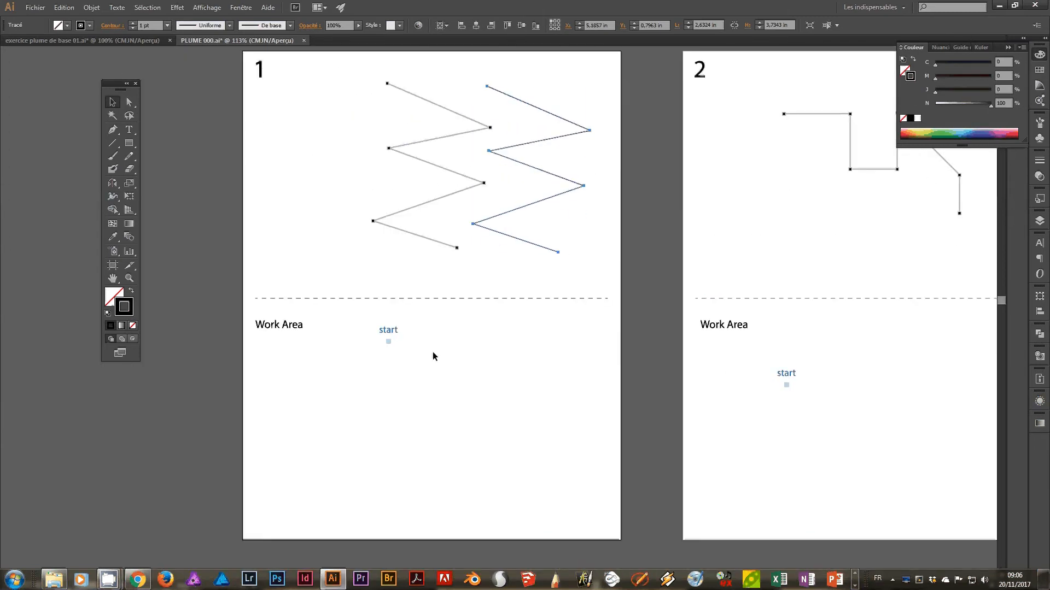
pyautogui.click(113, 130)
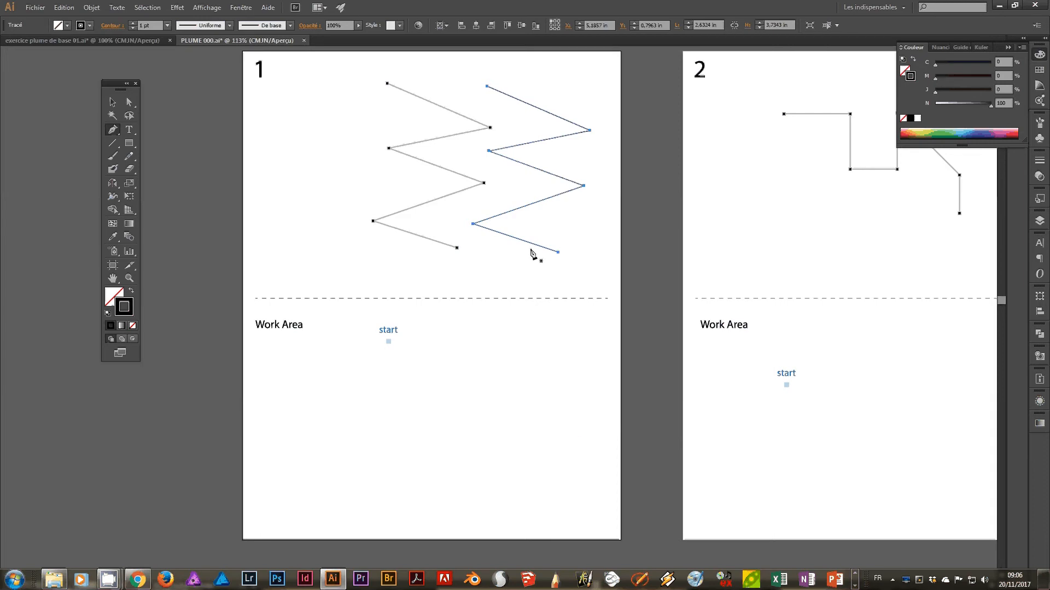
pyautogui.click(389, 342)
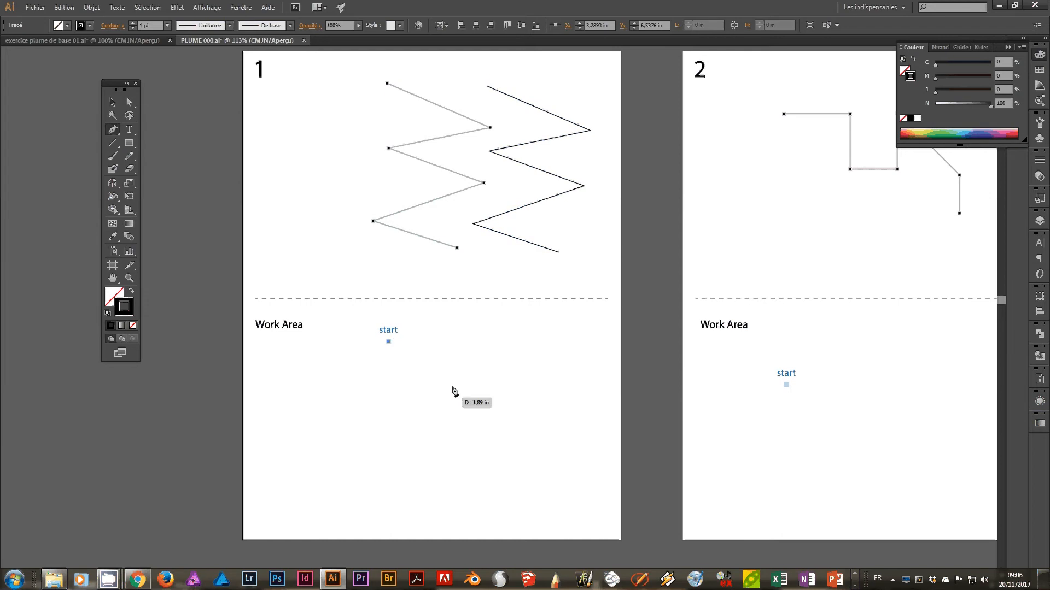
pyautogui.click(455, 383)
pyautogui.click(397, 404)
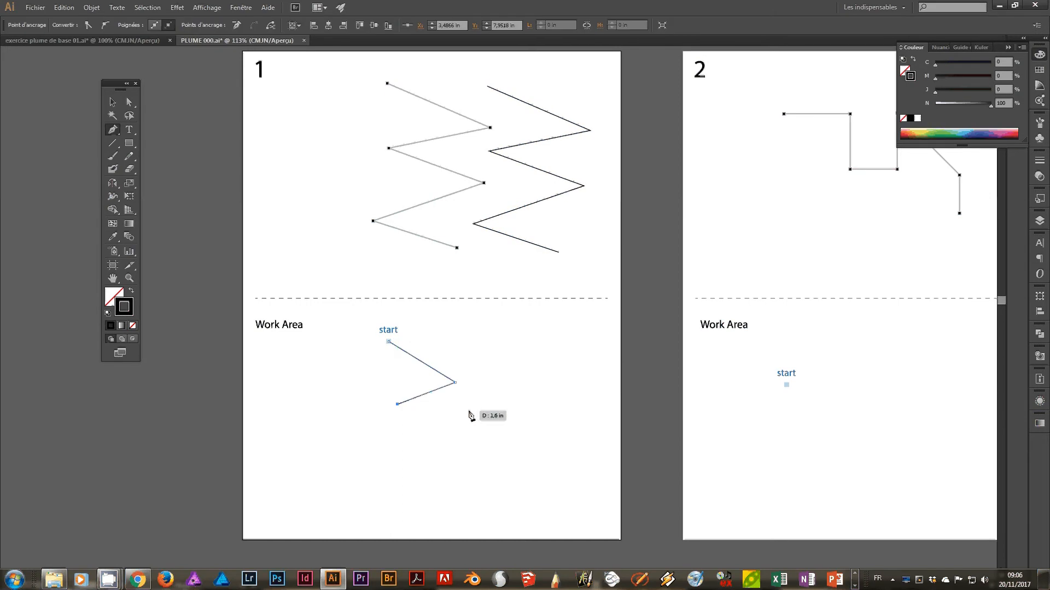
pyautogui.click(455, 435)
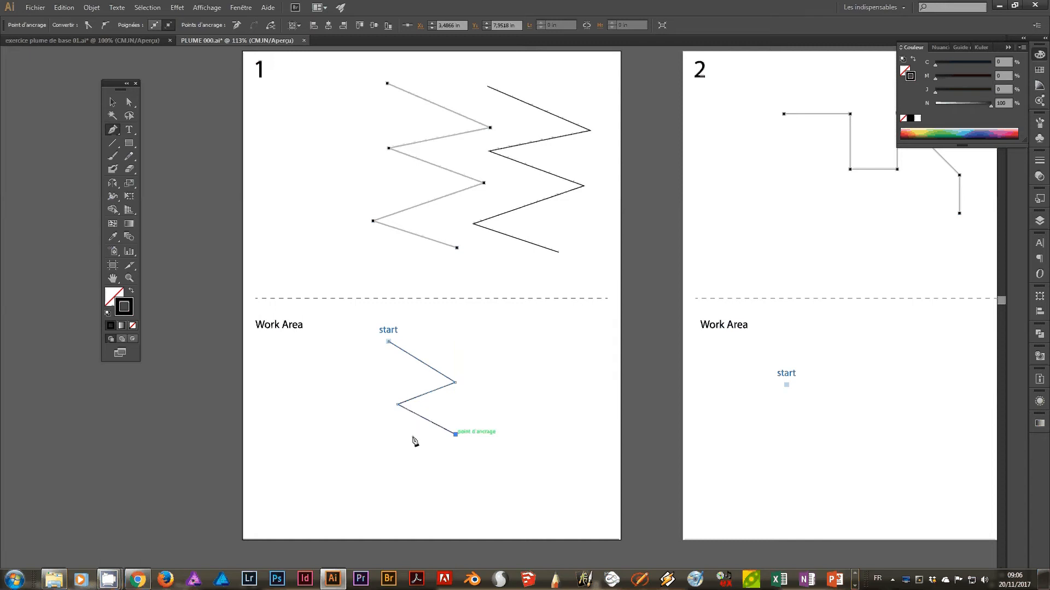
pyautogui.click(398, 442)
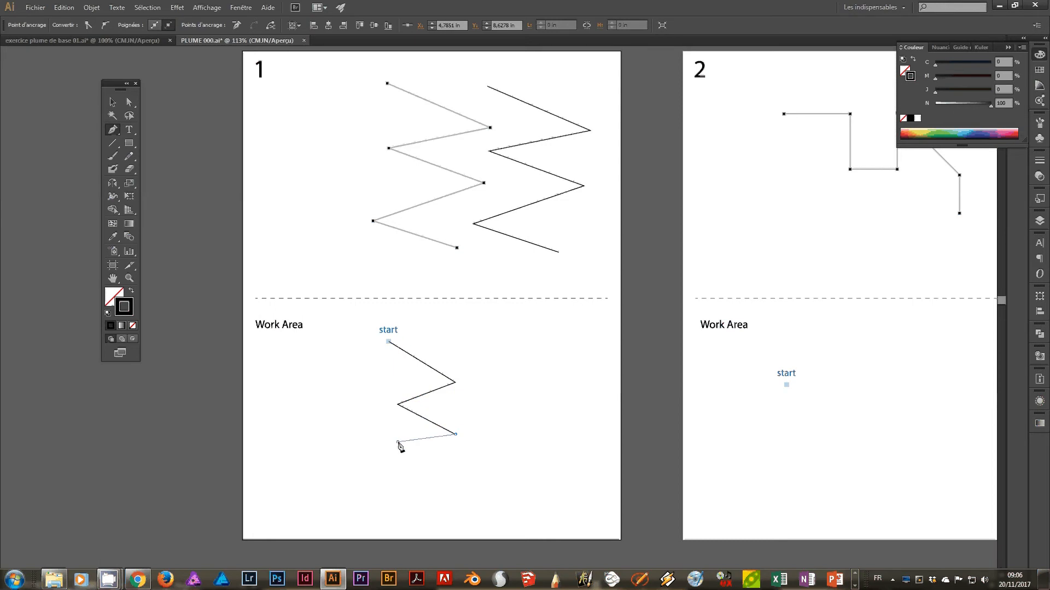
pyautogui.click(454, 463)
pyautogui.click(397, 468)
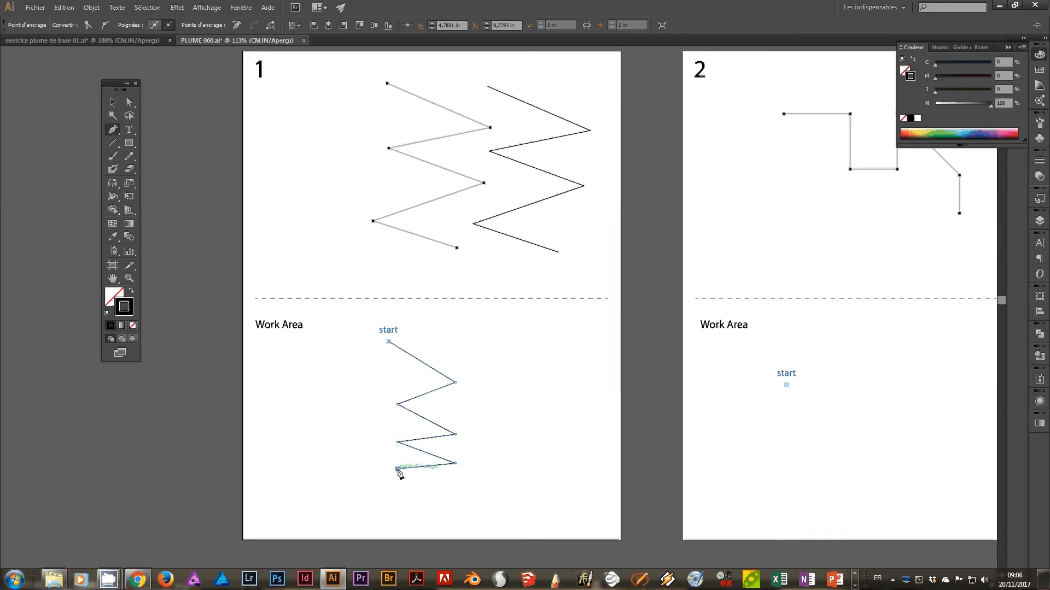
pyautogui.click(455, 491)
pyautogui.click(397, 499)
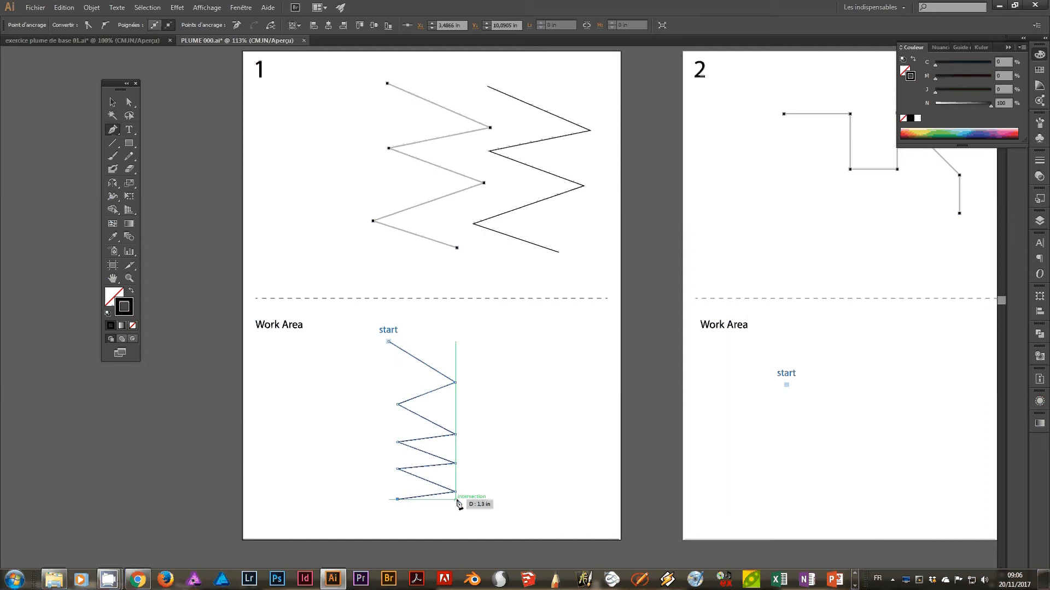
pyautogui.click(455, 518)
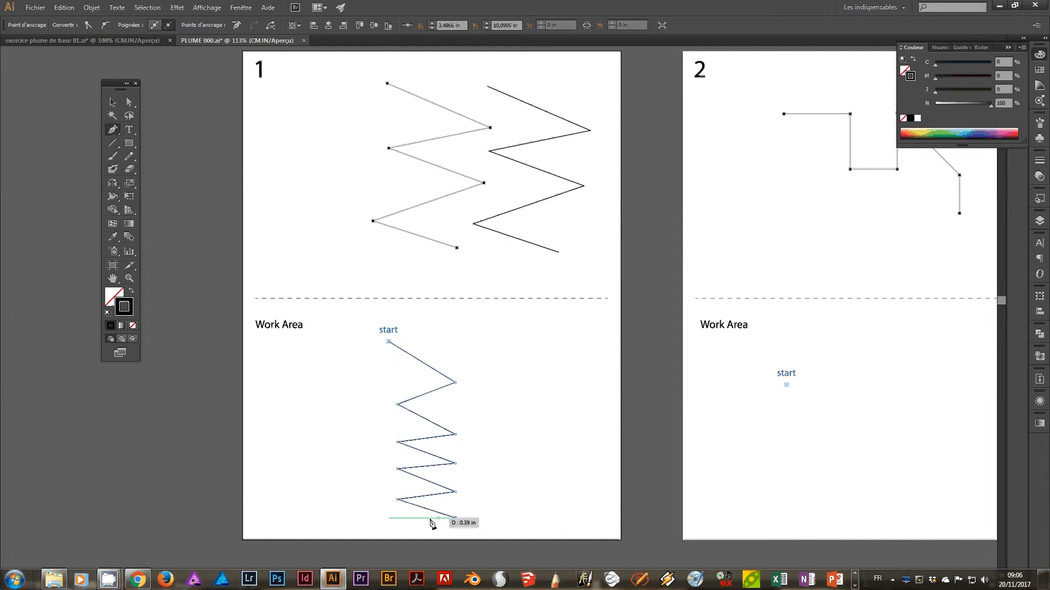
pyautogui.click(397, 515)
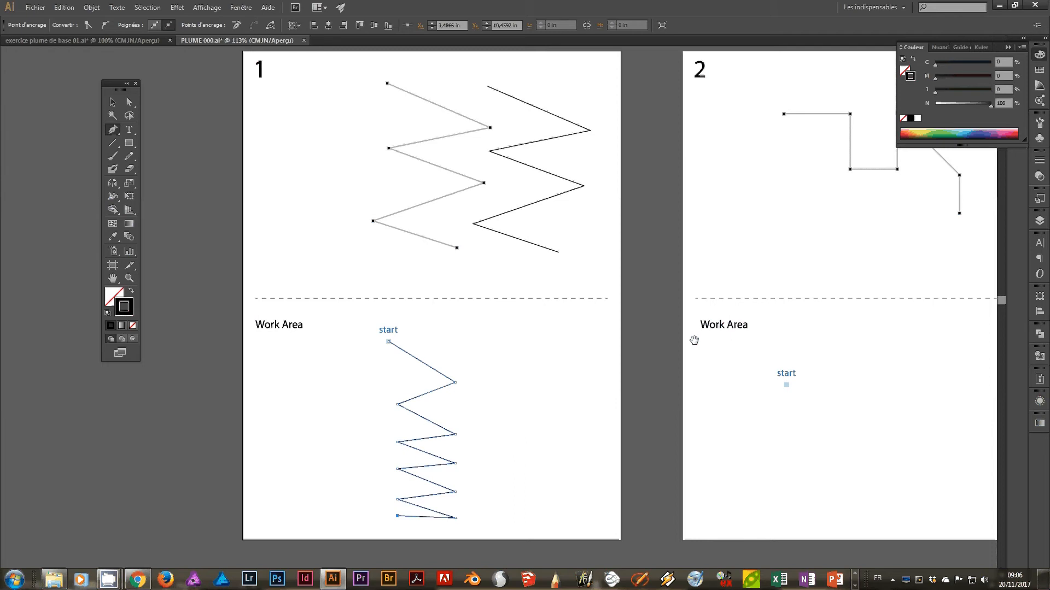
# Trace the seven-point template line on artboard 2 with straight Pen tool segments, following its square notch, diagonal and final vertical.
pyautogui.moveTo(691, 342); pyautogui.dragTo(481, 286)
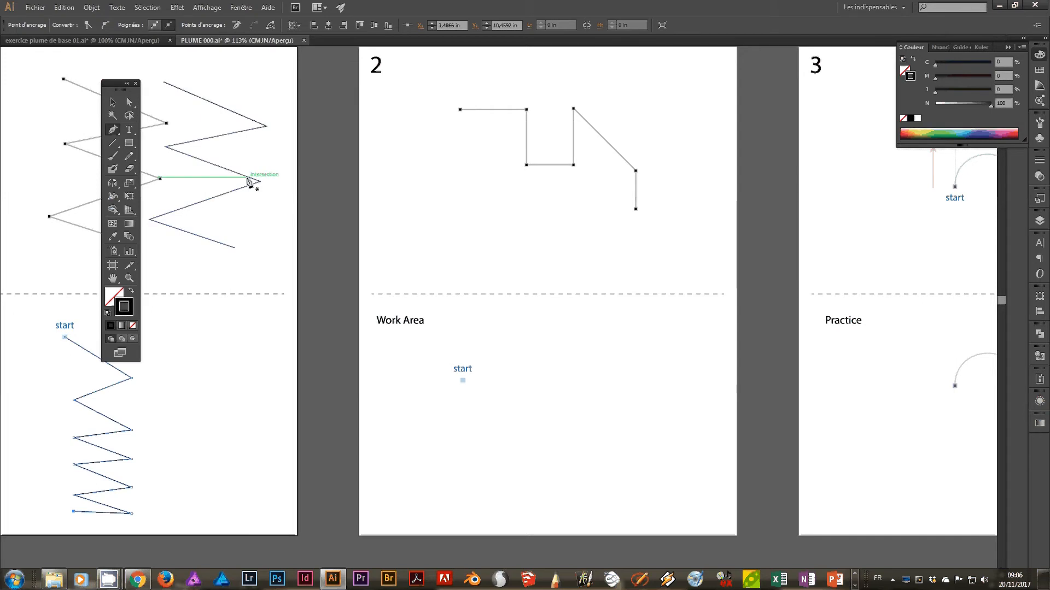
pyautogui.click(460, 109)
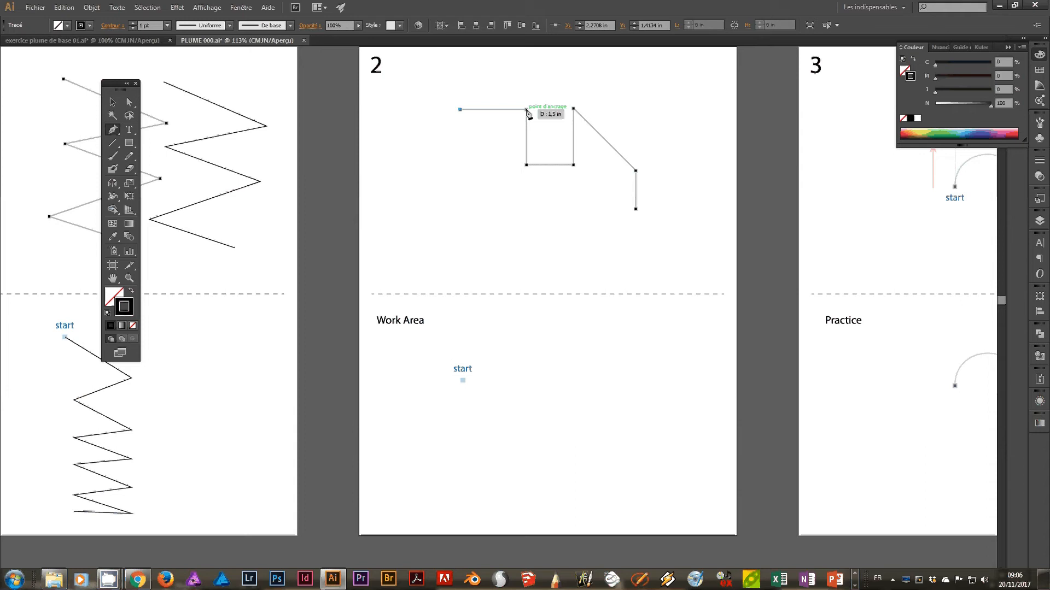
pyautogui.click(527, 111)
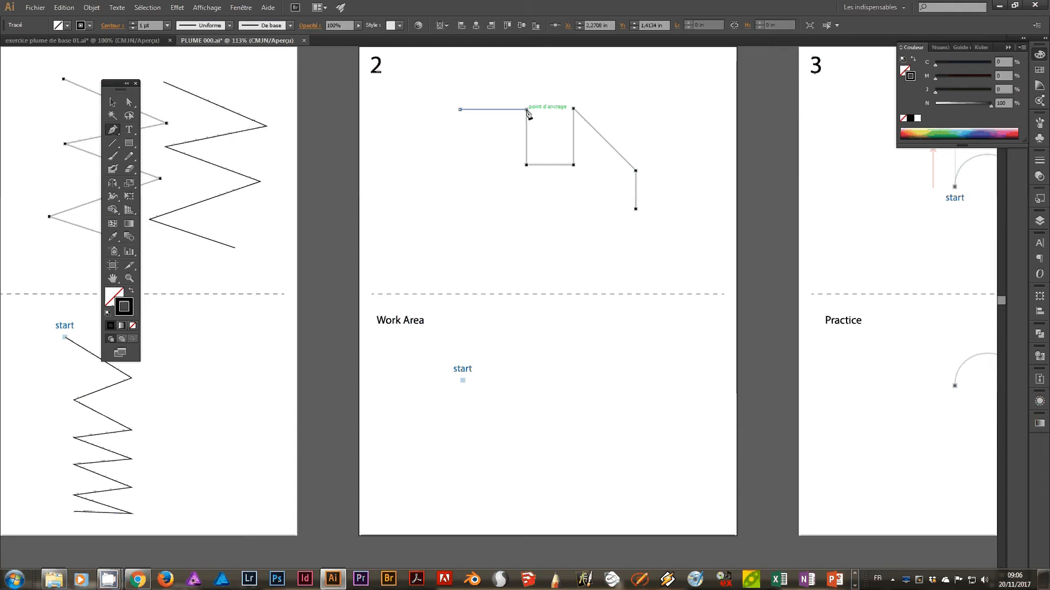
pyautogui.click(526, 165)
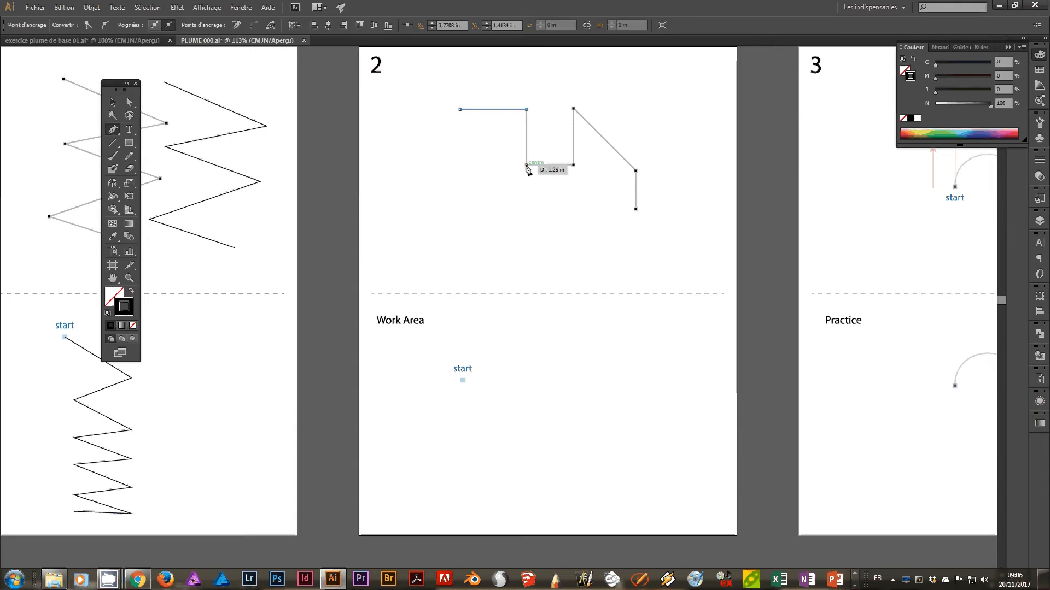
pyautogui.click(573, 165)
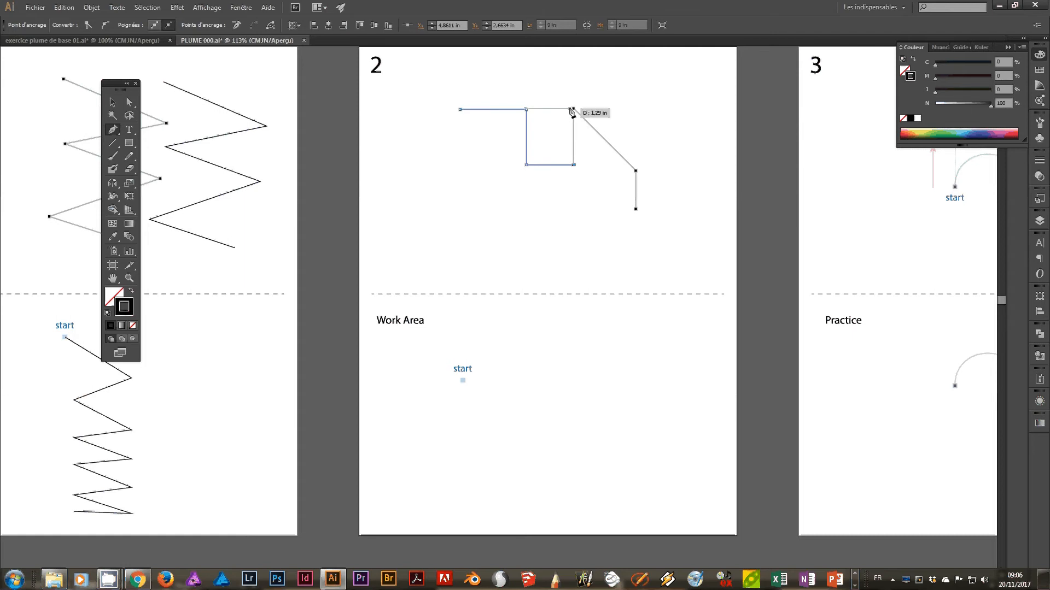
pyautogui.click(574, 111)
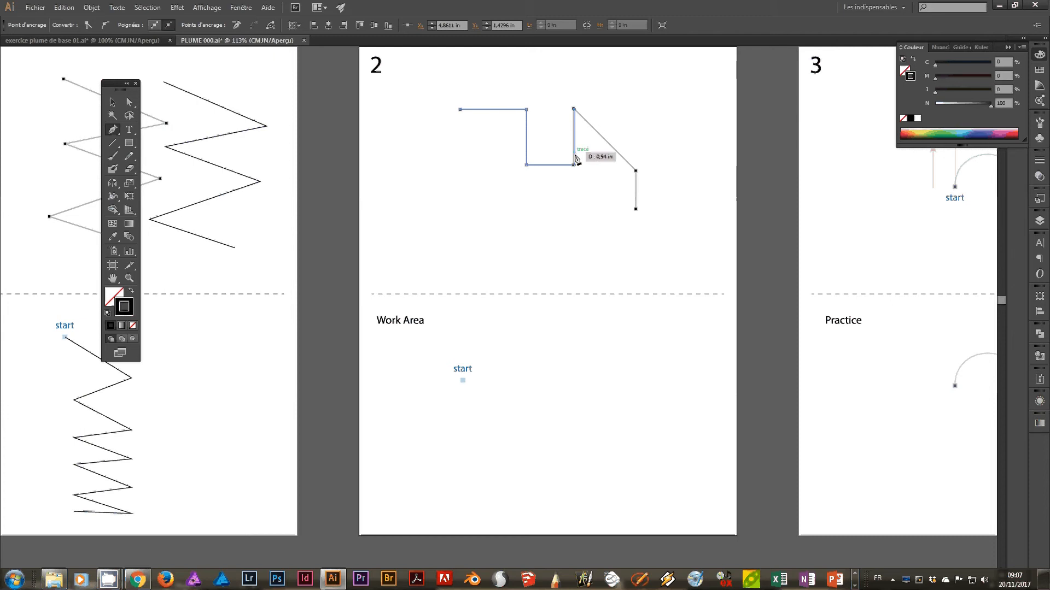
pyautogui.click(637, 173)
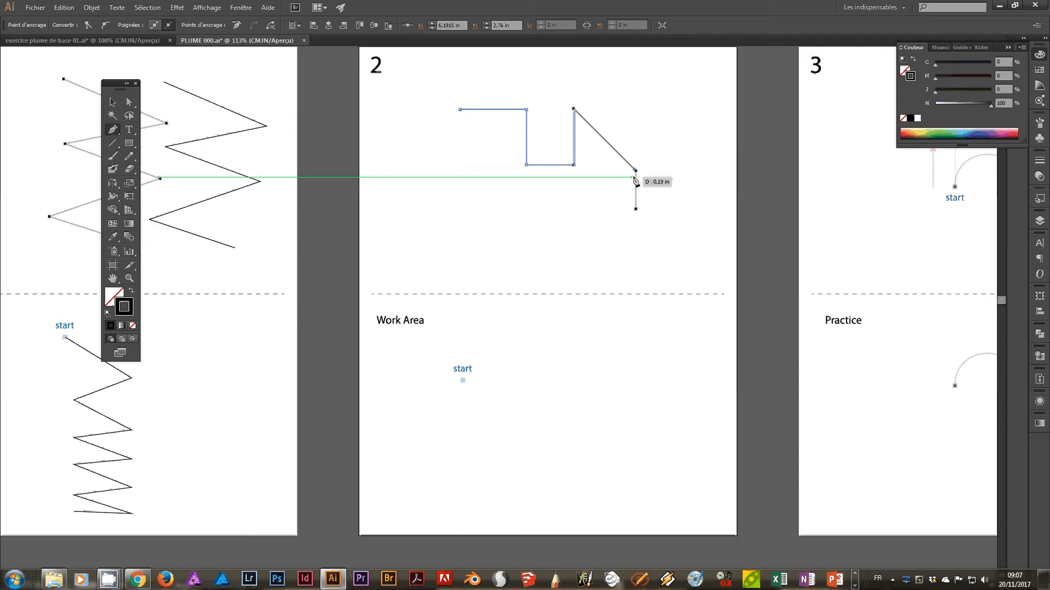
pyautogui.click(636, 210)
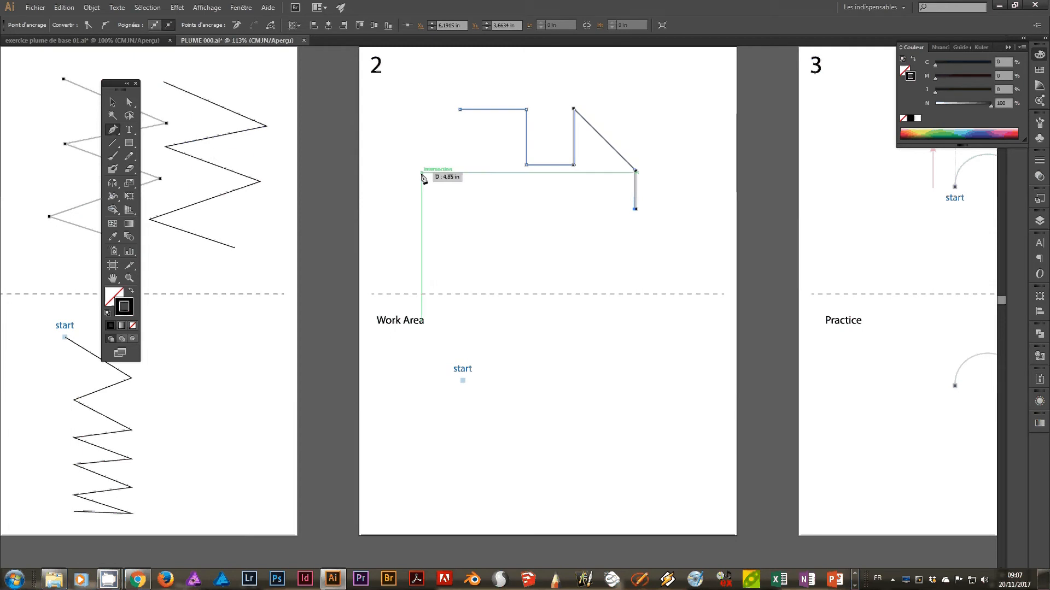
# Redraw the notched line with its diagonal and vertical end from the start mark in artboard 2's Work Area, about 3.2 in wide.
pyautogui.click(463, 381)
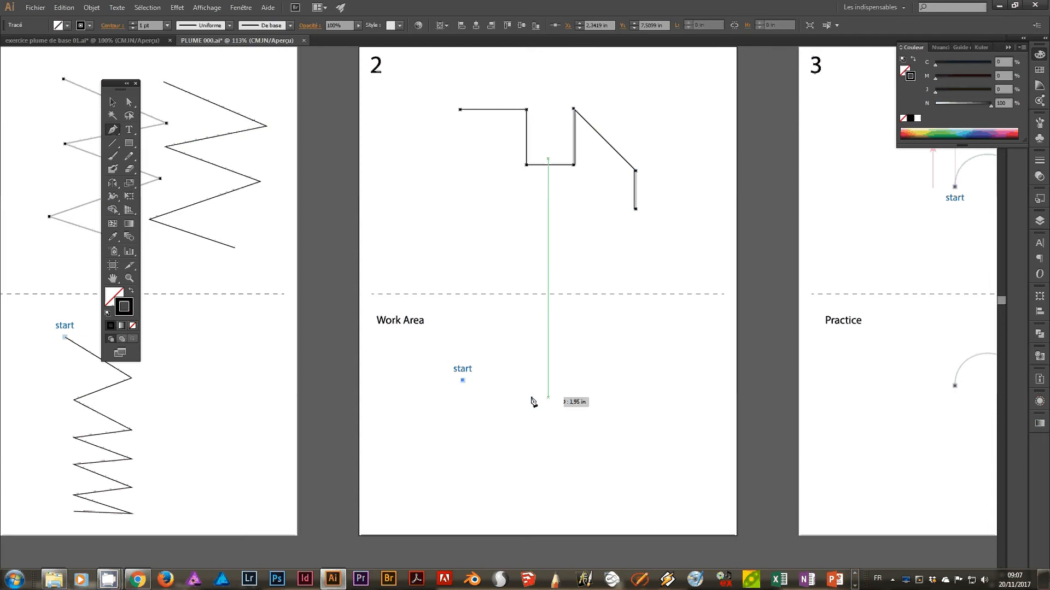
pyautogui.click(506, 381)
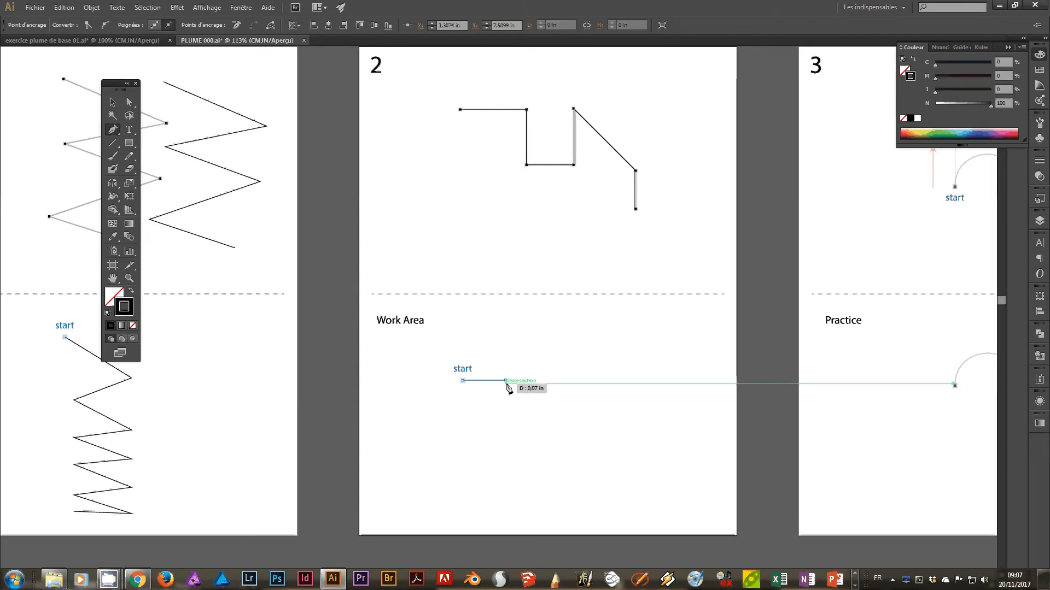
pyautogui.click(506, 422)
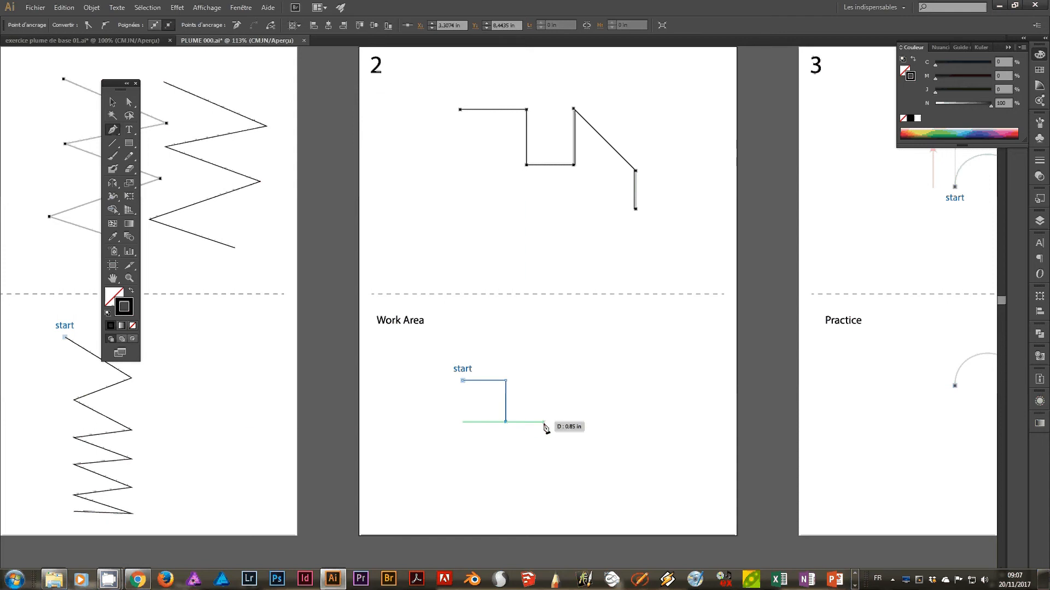
pyautogui.click(544, 421)
pyautogui.click(545, 380)
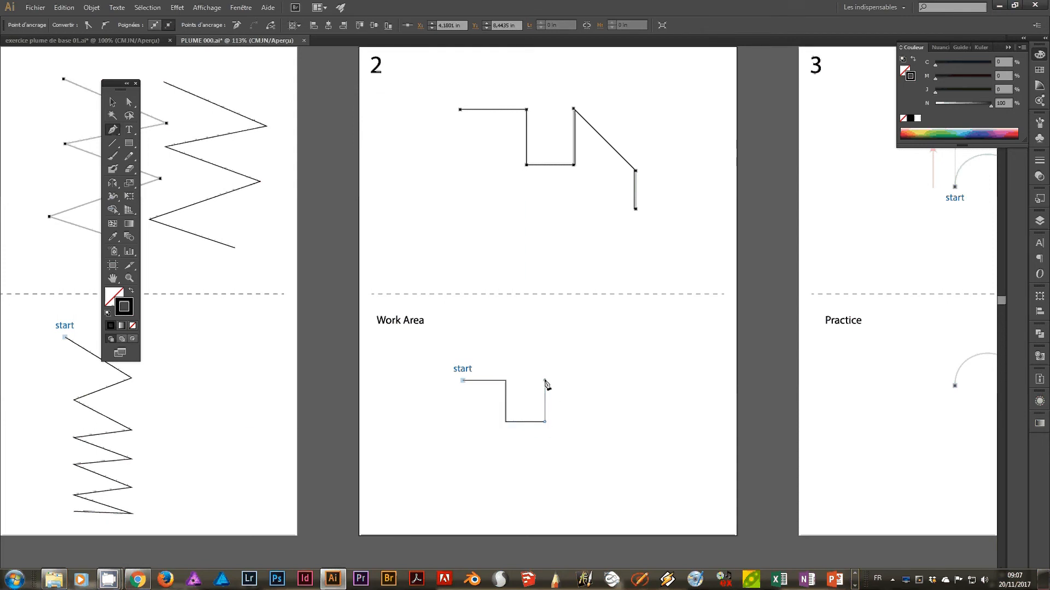
pyautogui.click(602, 438)
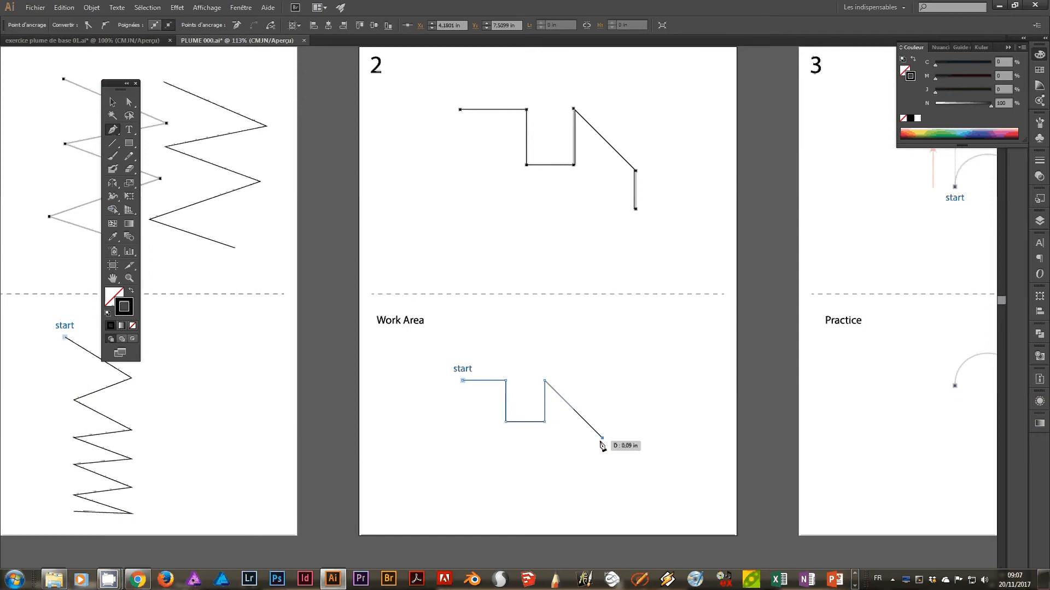
pyautogui.click(603, 484)
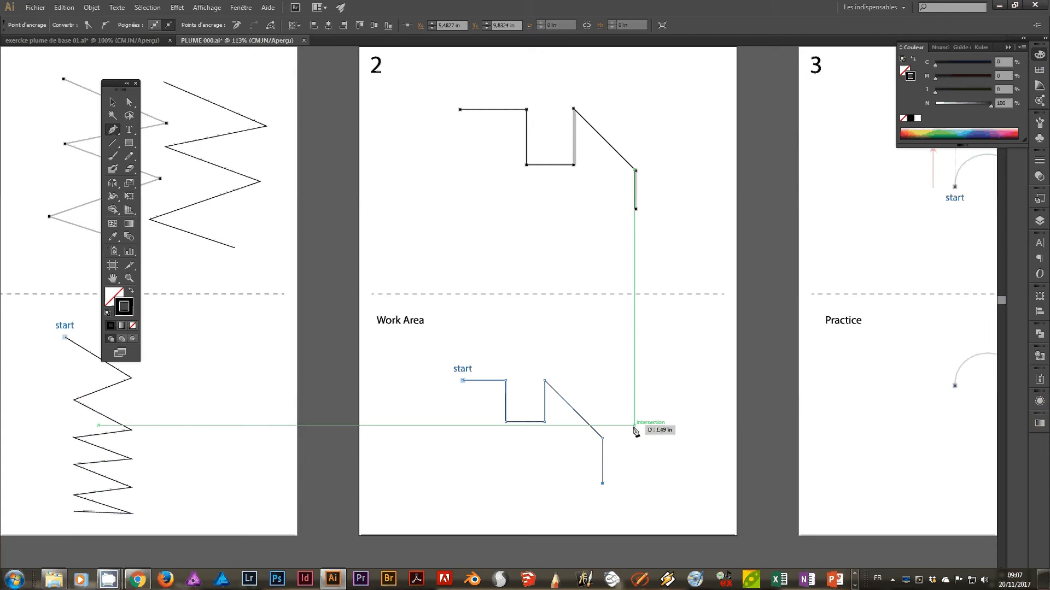
# Trace the template arch on artboard 3 as one Pen tool curve about 1.5 in wide, matching the marked upward and downward handles.
pyautogui.moveTo(684, 394); pyautogui.dragTo(501, 412)
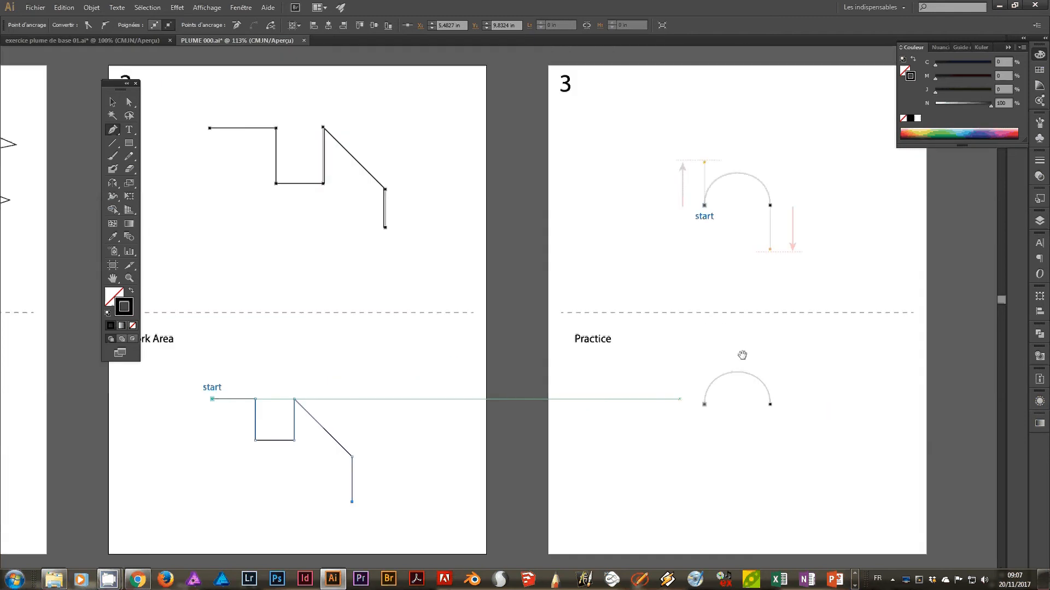
pyautogui.moveTo(585, 333); pyautogui.dragTo(435, 412)
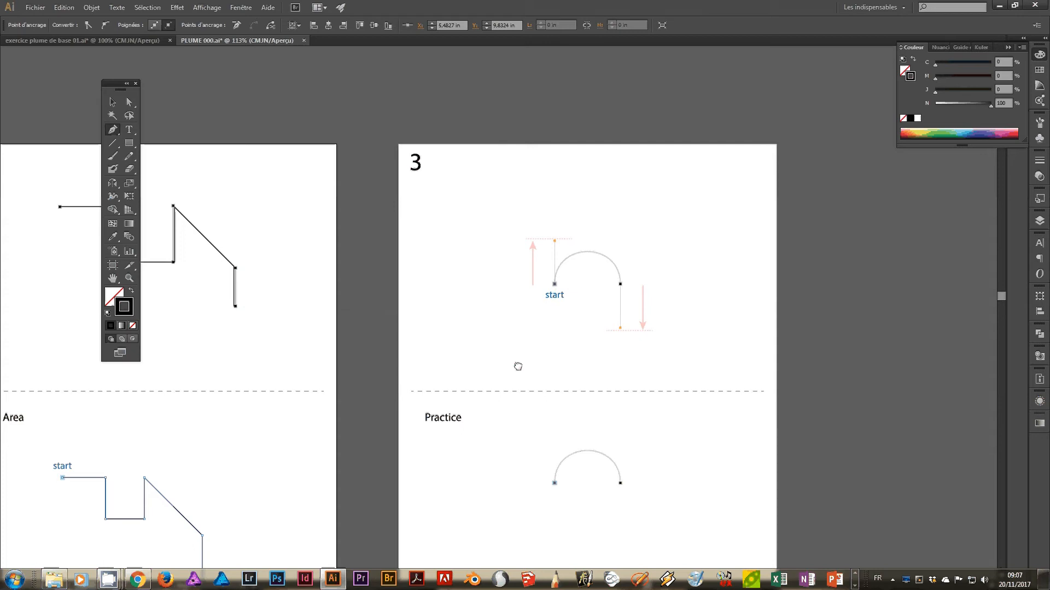
pyautogui.moveTo(517, 366); pyautogui.dragTo(548, 305)
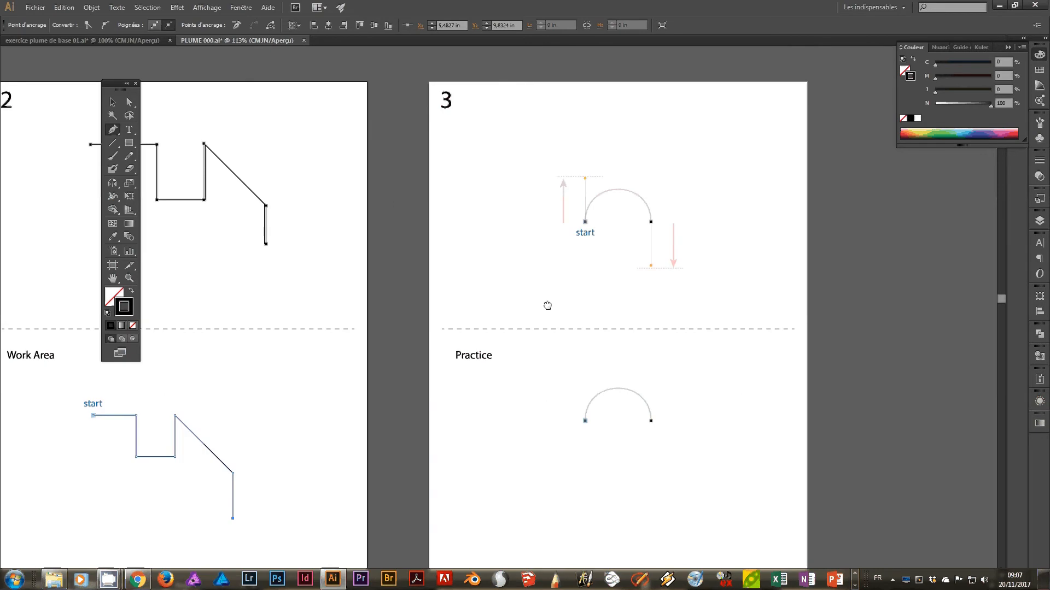
pyautogui.moveTo(564, 216); pyautogui.dragTo(545, 290)
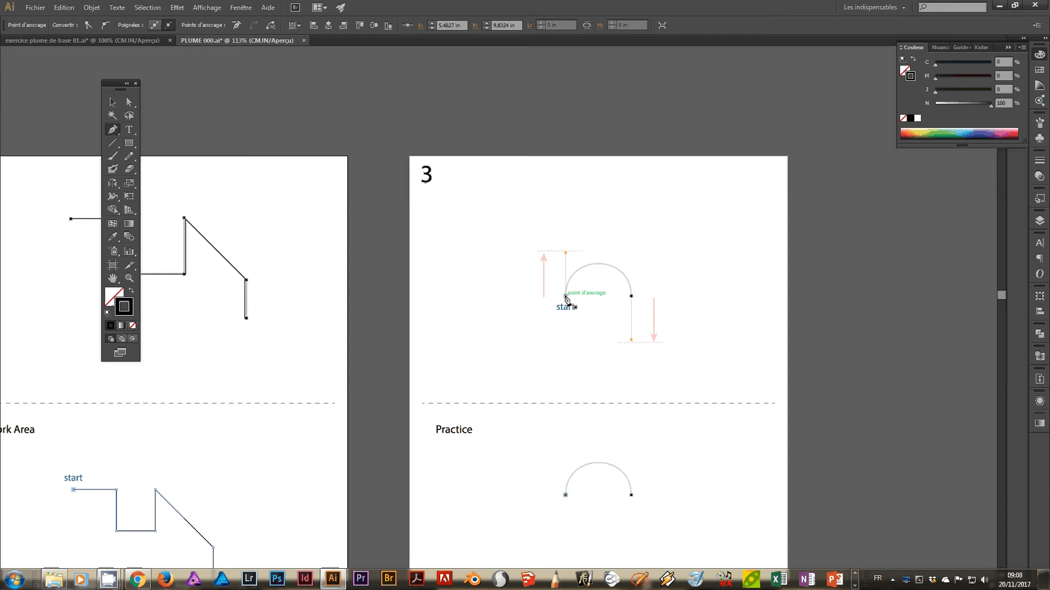
pyautogui.hotkey('ctrl', '+')
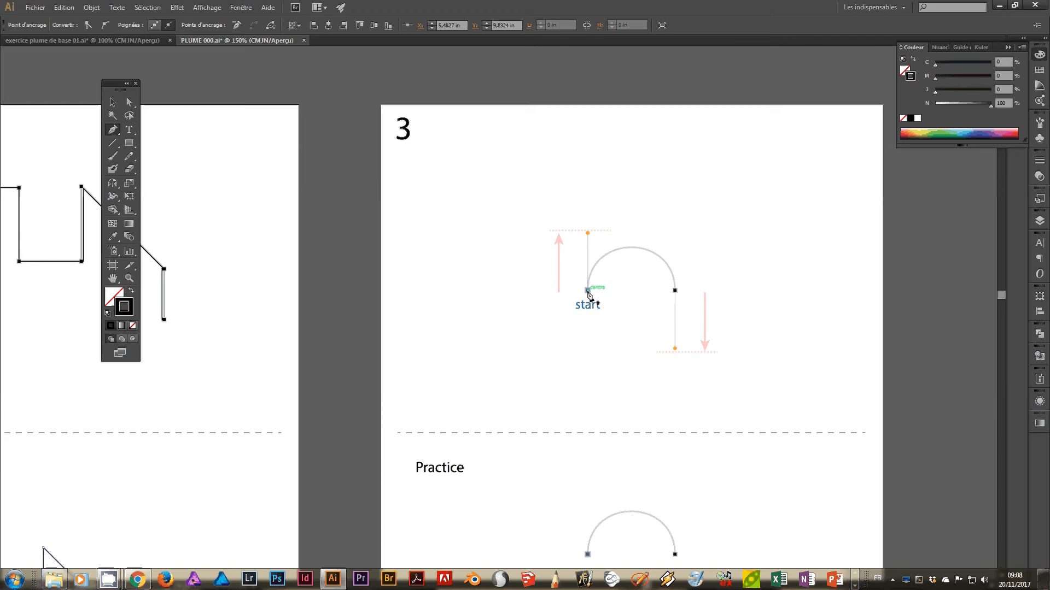
pyautogui.moveTo(588, 290); pyautogui.dragTo(589, 236)
pyautogui.moveTo(589, 236); pyautogui.dragTo(589, 234)
pyautogui.moveTo(590, 234); pyautogui.dragTo(587, 232)
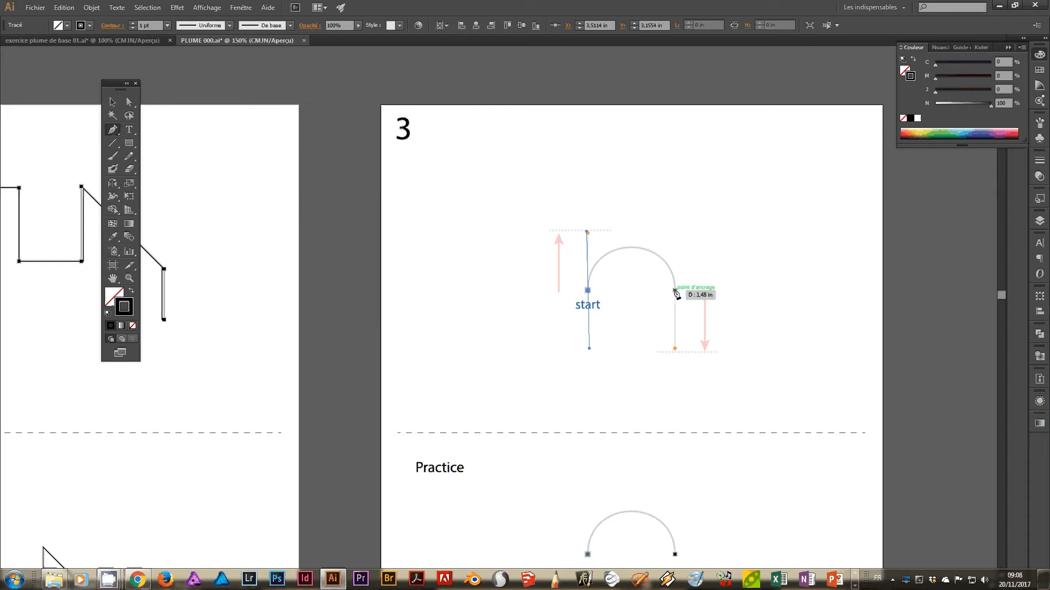
pyautogui.moveTo(674, 291); pyautogui.dragTo(676, 296)
pyautogui.moveTo(674, 321); pyautogui.dragTo(675, 350)
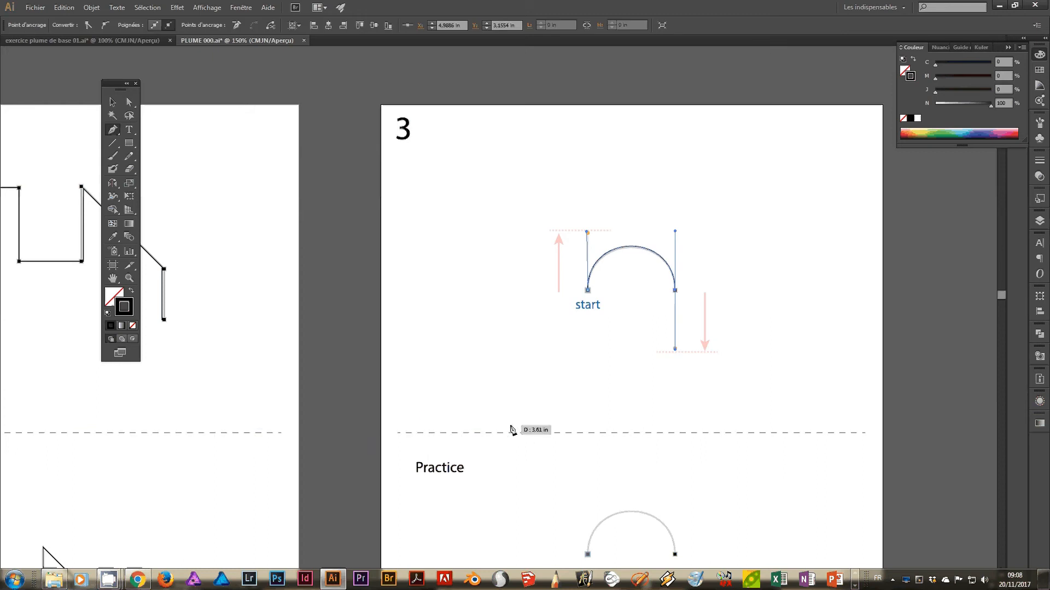
pyautogui.moveTo(421, 491); pyautogui.dragTo(378, 192)
pyautogui.moveTo(659, 178); pyautogui.dragTo(642, 314)
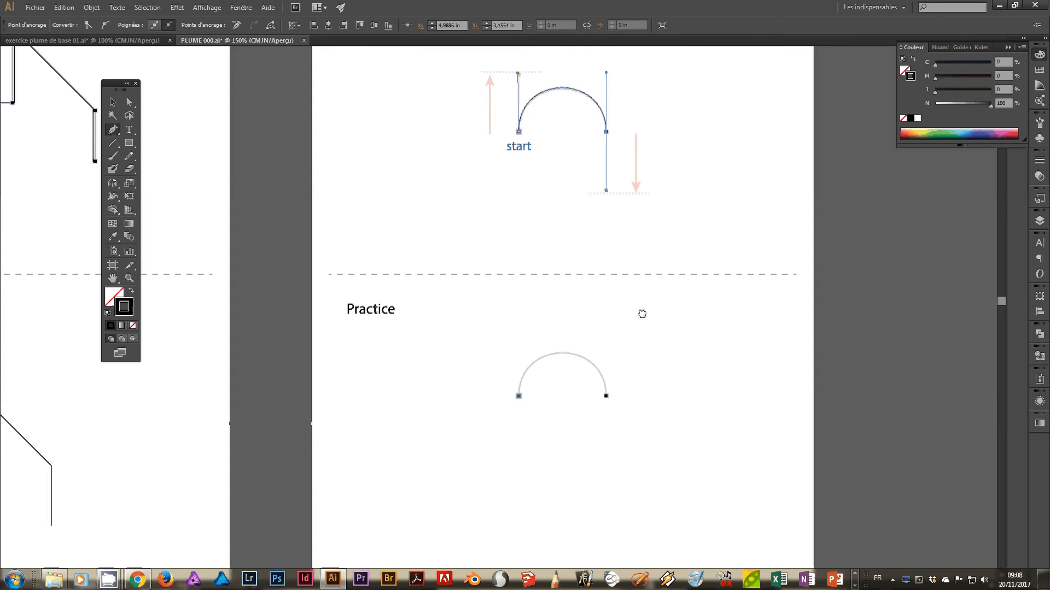
pyautogui.moveTo(519, 395); pyautogui.dragTo(530, 453)
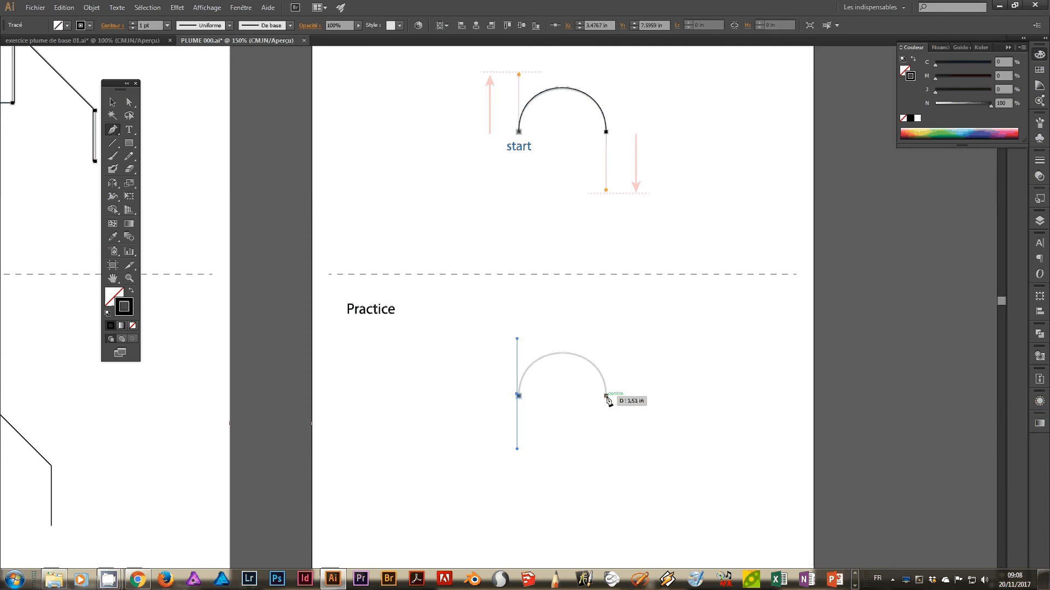
pyautogui.moveTo(605, 396); pyautogui.dragTo(609, 467)
pyautogui.hotkey('ctrl', 'z')
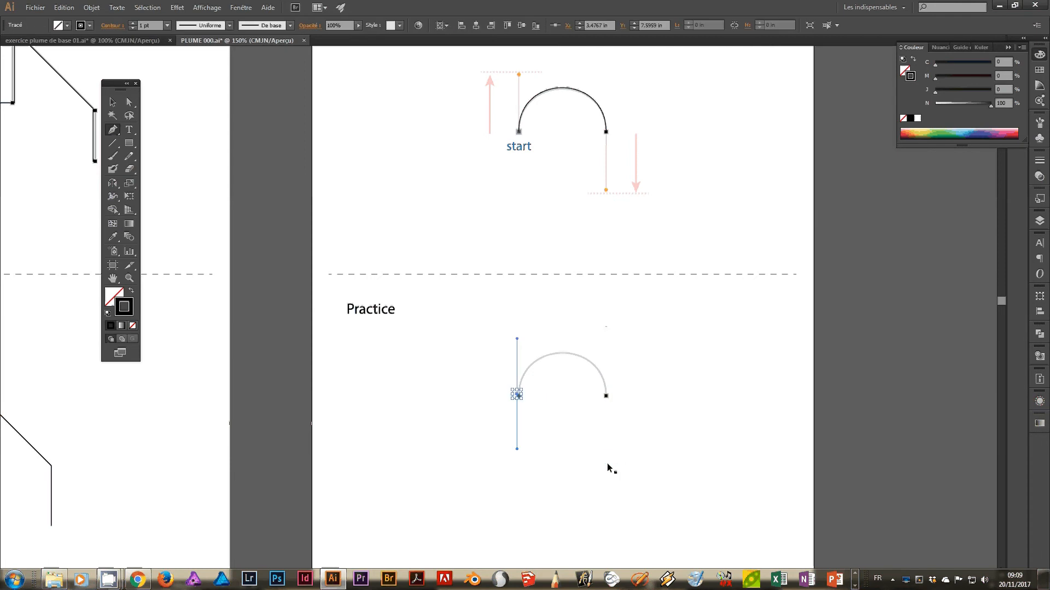
pyautogui.hotkey('ctrl', 'z')
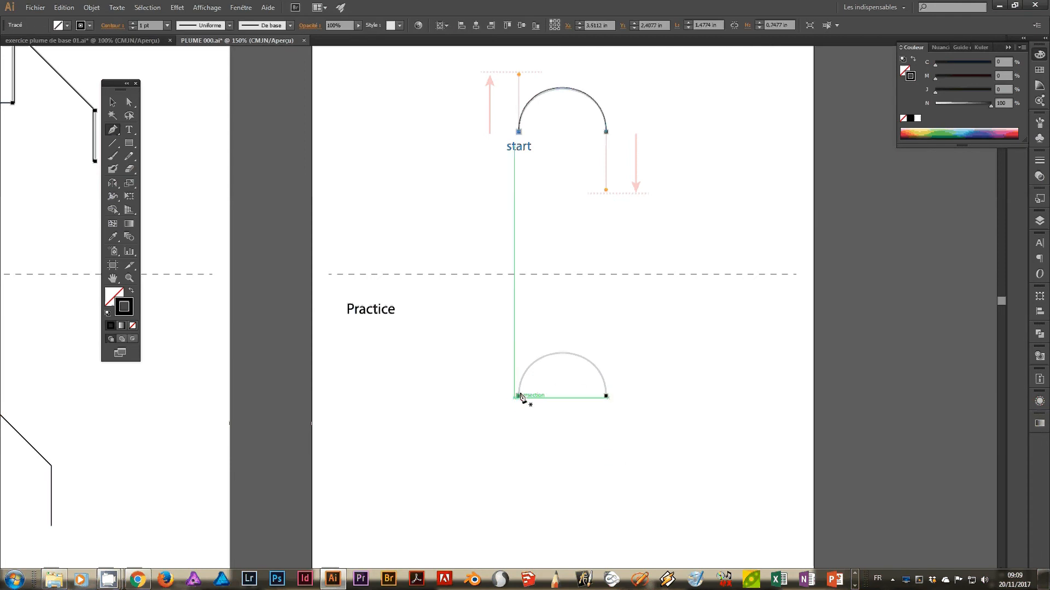
# Trace the arch in artboard 3's Practice area with an upward start handle and a downward end handle, about 1.45 in wide.
pyautogui.moveTo(520, 394); pyautogui.dragTo(521, 334)
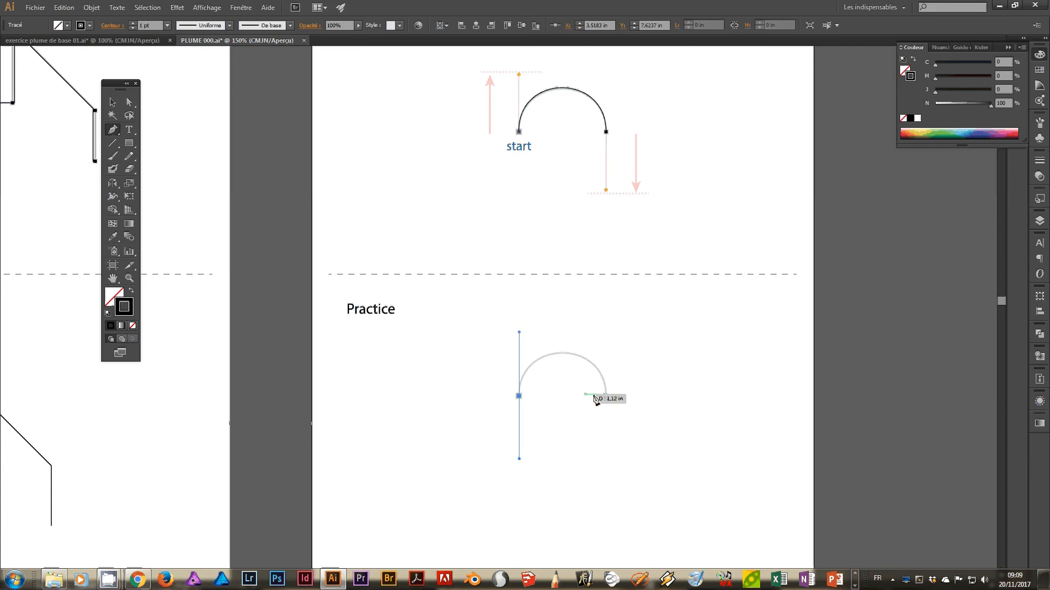
pyautogui.click(606, 395)
pyautogui.moveTo(606, 407); pyautogui.dragTo(606, 452)
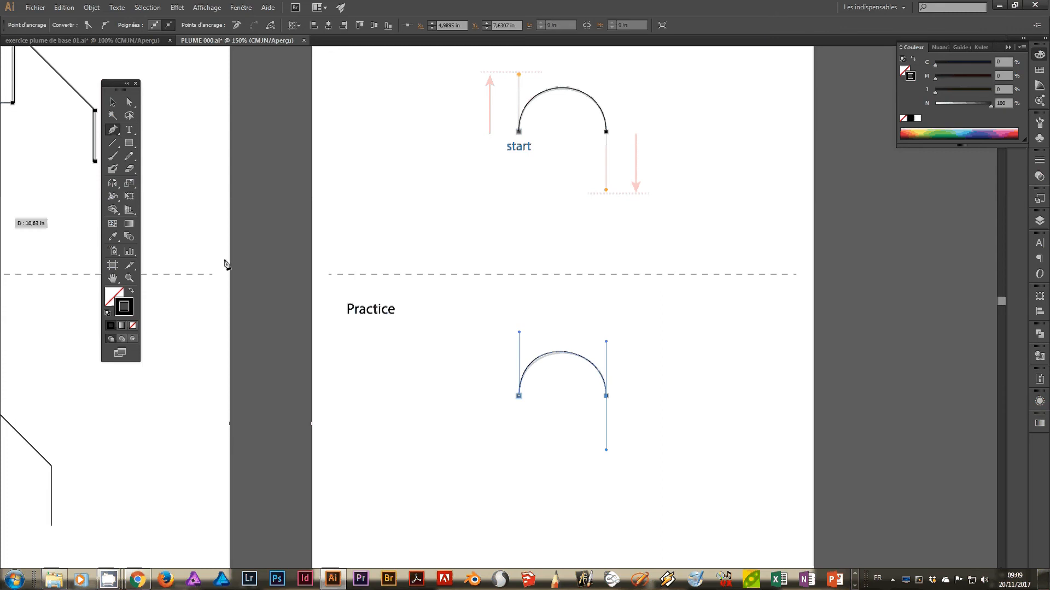
# Start tracing the wave on artboard 4 with the Pen tool, drawing its first crest from the start mark to the second anchor.
pyautogui.moveTo(364, 398)
pyautogui.mouseDown()
pyautogui.moveTo(432, 371)
pyautogui.moveTo(511, 268)
pyautogui.mouseUp()
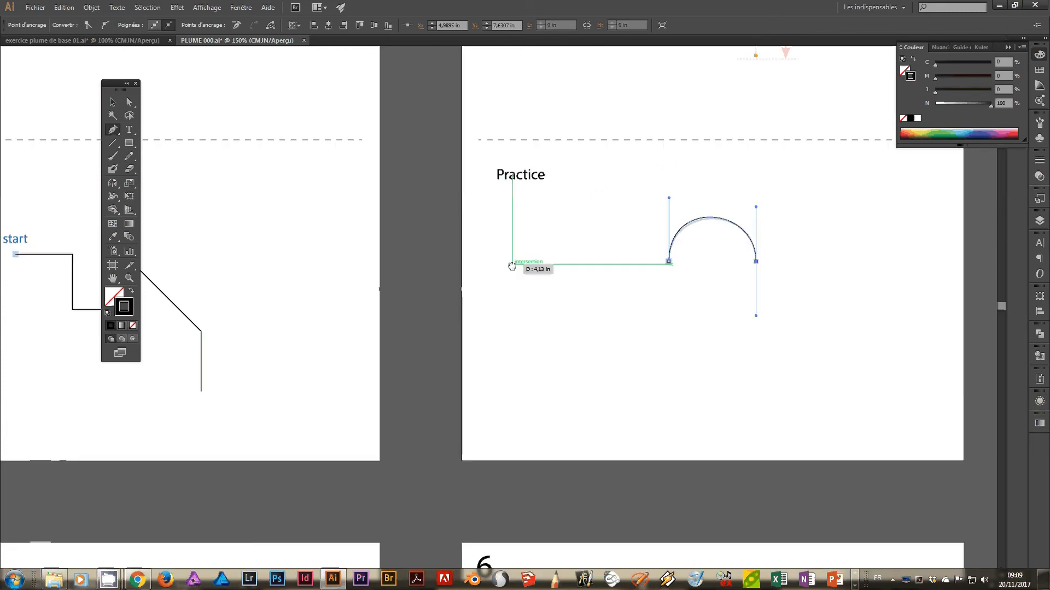
pyautogui.moveTo(372, 372); pyautogui.dragTo(713, 169)
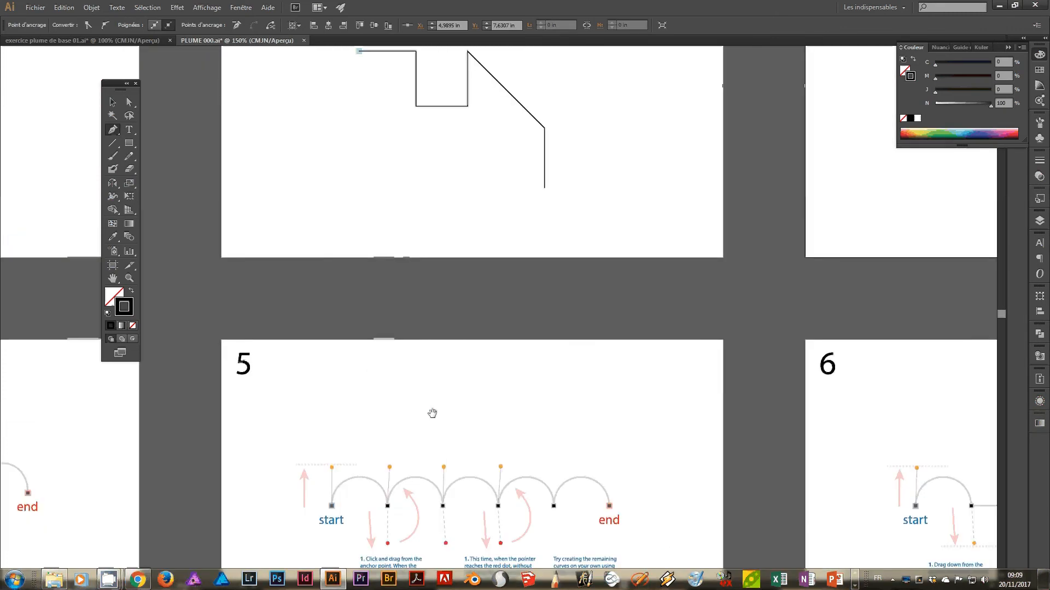
pyautogui.moveTo(431, 415)
pyautogui.mouseDown()
pyautogui.moveTo(621, 321)
pyautogui.moveTo(926, 291)
pyautogui.mouseUp()
pyautogui.moveTo(300, 467); pyautogui.dragTo(312, 372)
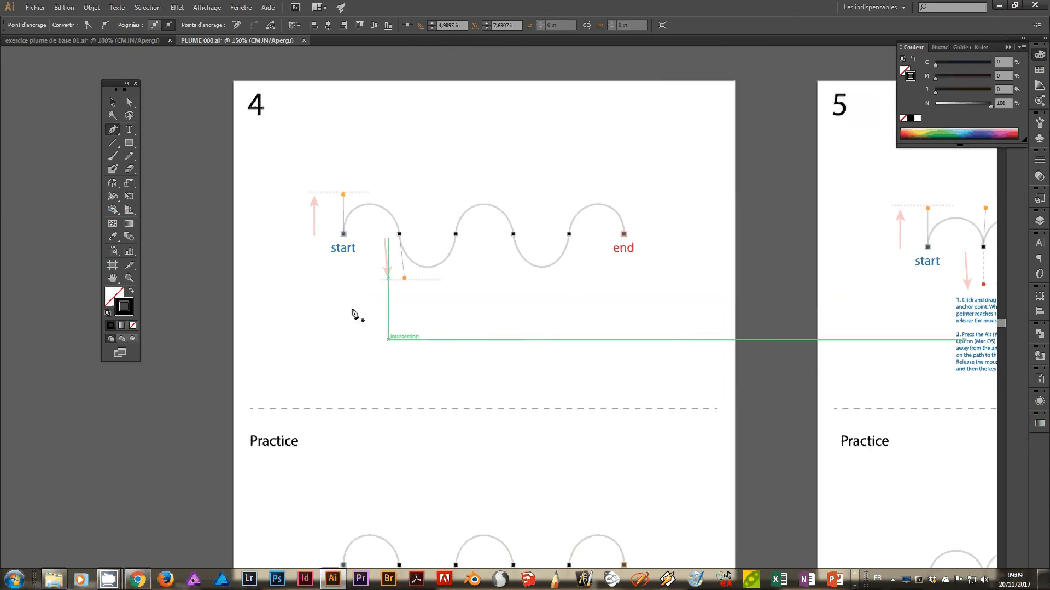
pyautogui.moveTo(361, 309)
pyautogui.mouseDown()
pyautogui.moveTo(414, 298)
pyautogui.moveTo(438, 330)
pyautogui.mouseUp()
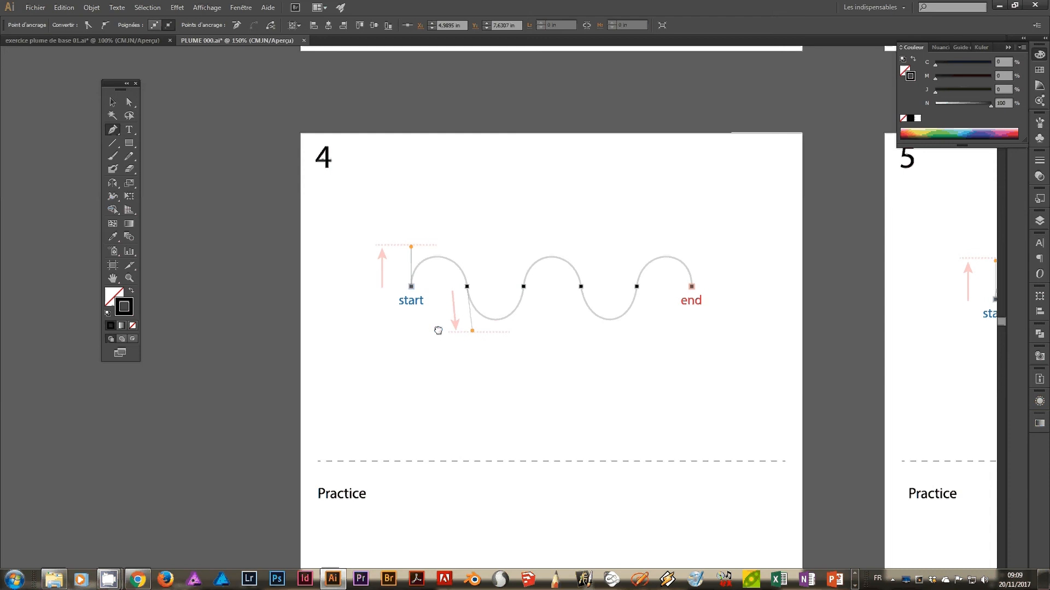
pyautogui.hotkey('ctrl', '+')
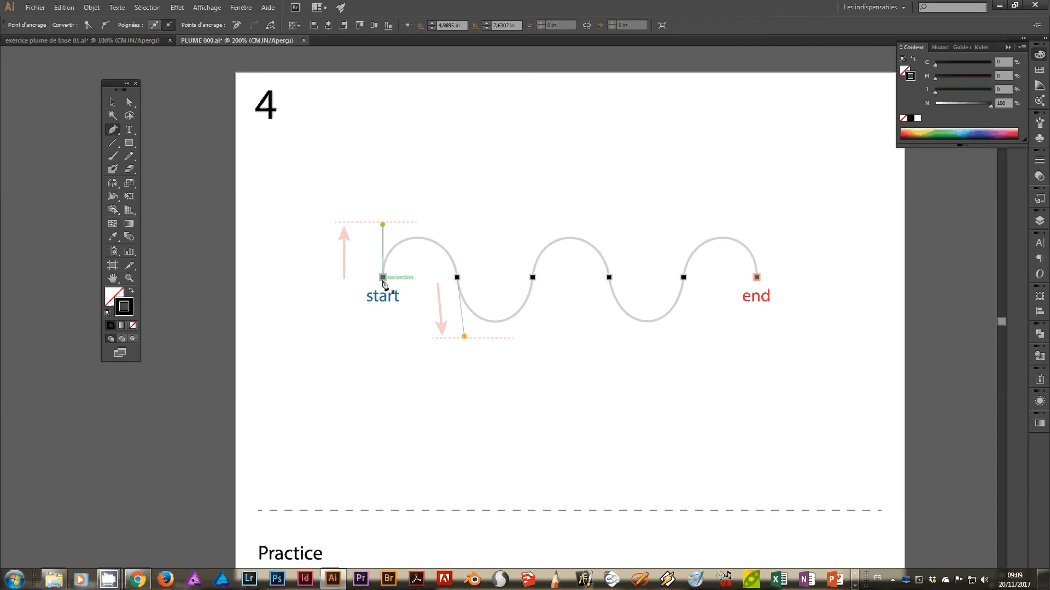
pyautogui.moveTo(383, 277); pyautogui.dragTo(383, 224)
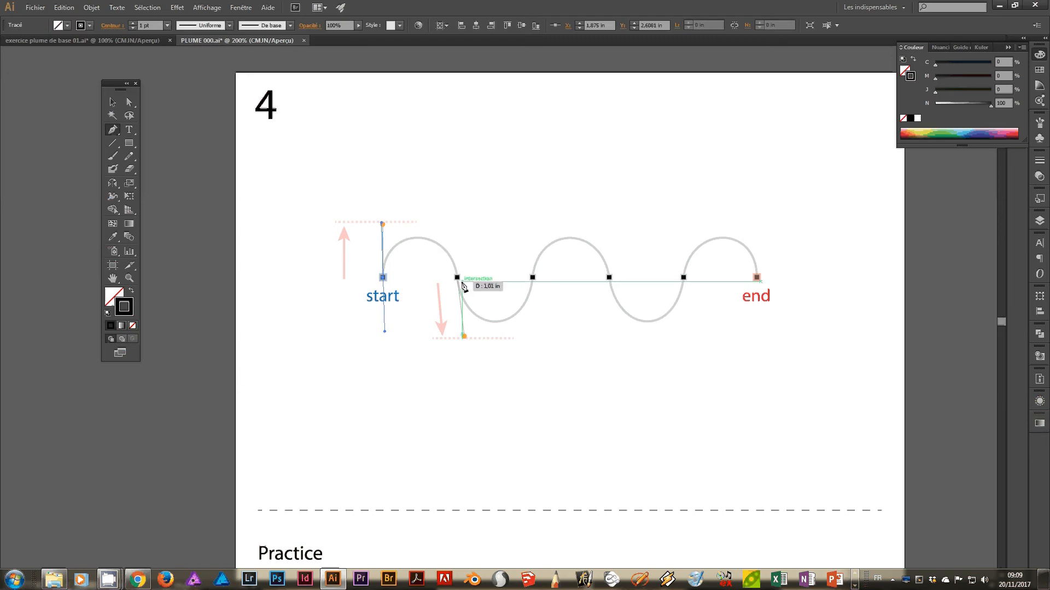
pyautogui.moveTo(457, 278); pyautogui.dragTo(463, 336)
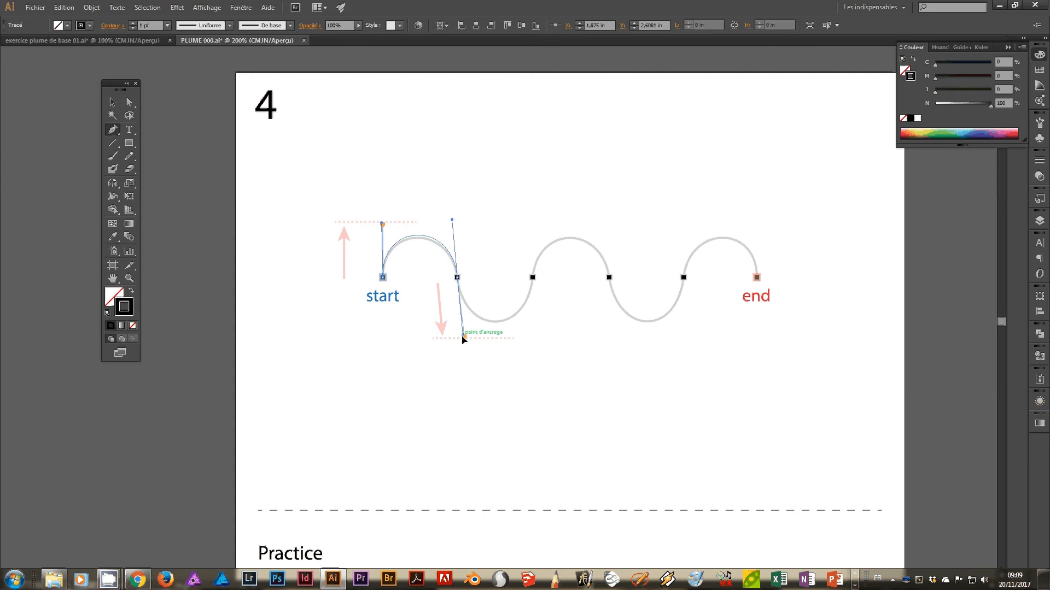
pyautogui.moveTo(463, 337); pyautogui.dragTo(465, 331)
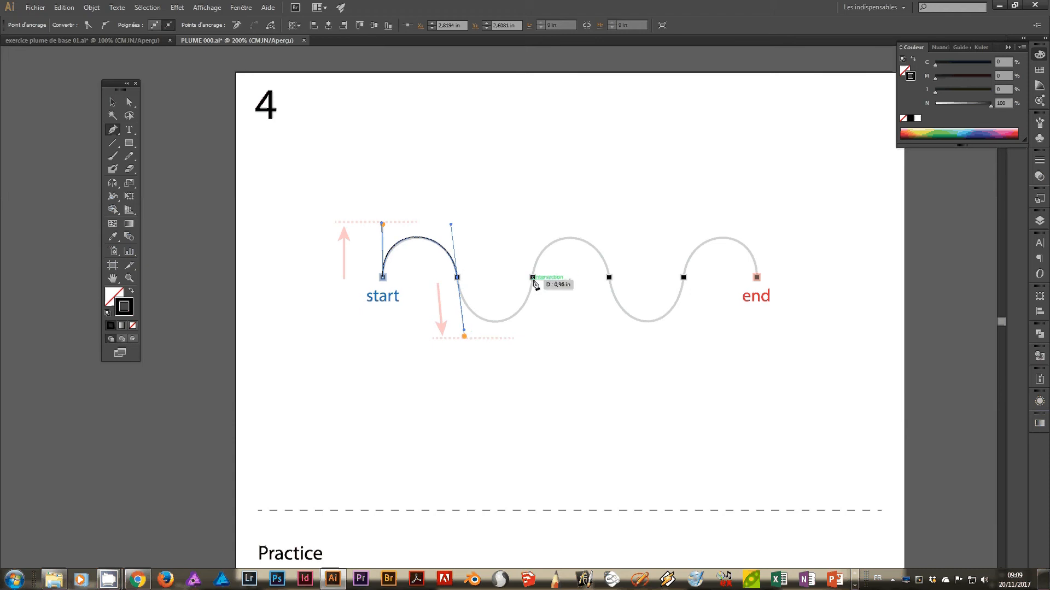
# Continue the wave path through the remaining four alternating curves to the end mark, fitting each curve to the template.
pyautogui.moveTo(533, 277)
pyautogui.mouseDown()
pyautogui.moveTo(552, 228)
pyautogui.moveTo(539, 206)
pyautogui.moveTo(543, 218)
pyautogui.mouseUp()
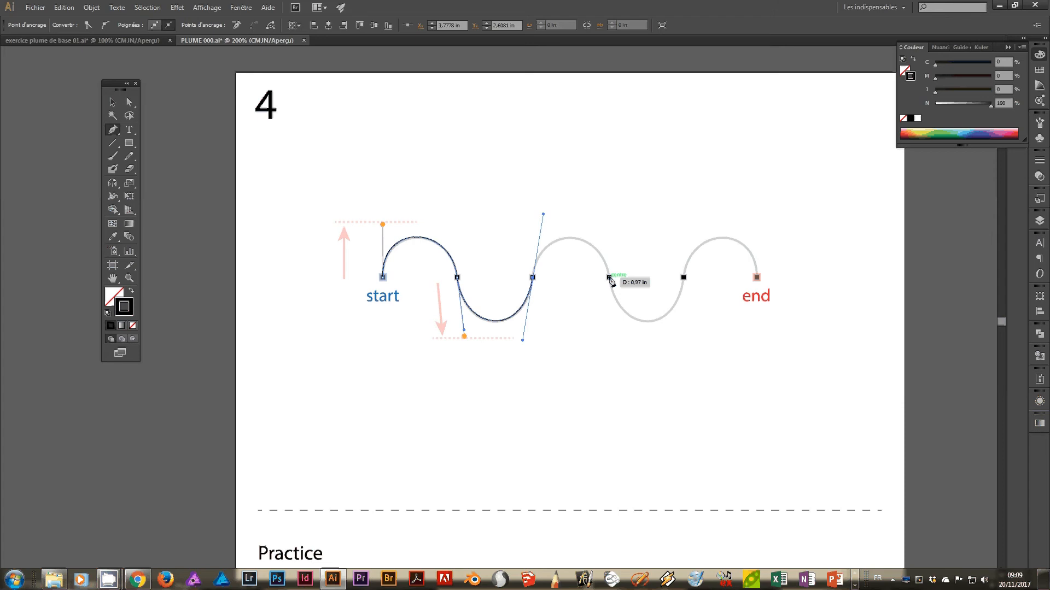
pyautogui.moveTo(609, 278); pyautogui.dragTo(618, 322)
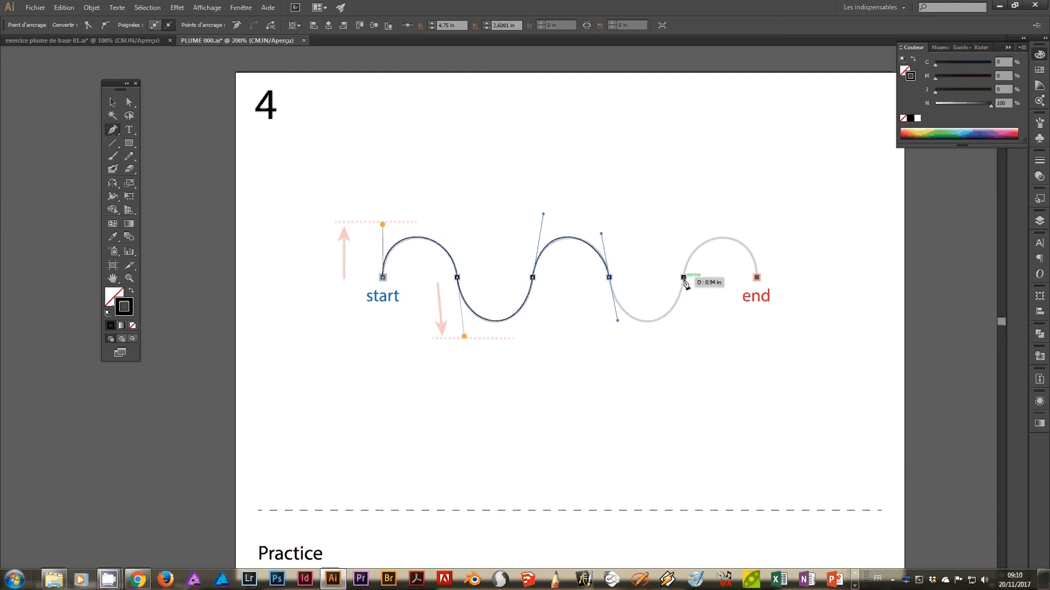
pyautogui.moveTo(684, 278); pyautogui.dragTo(702, 208)
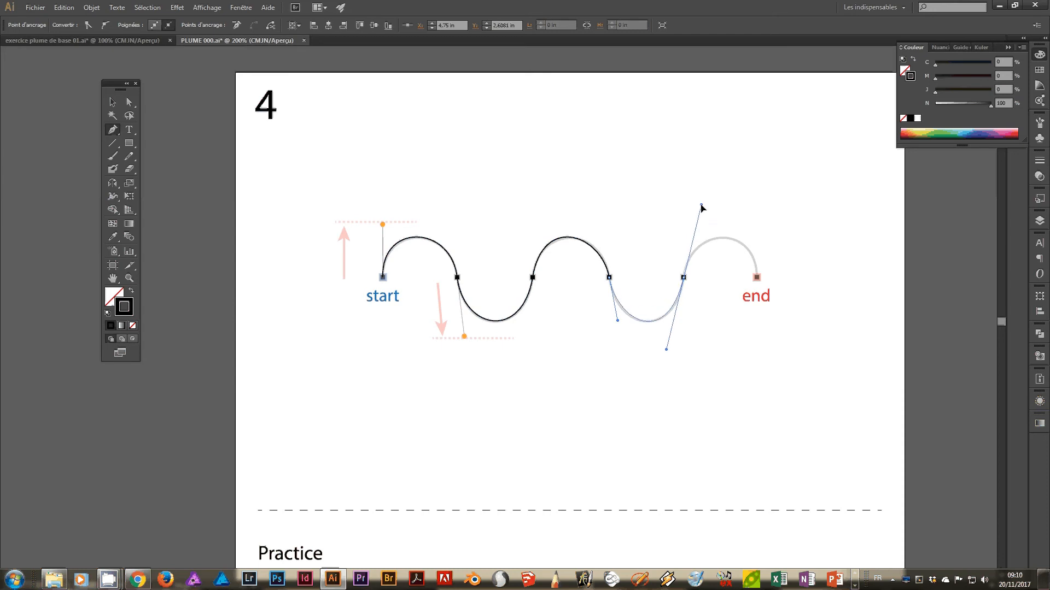
pyautogui.moveTo(701, 205); pyautogui.dragTo(701, 205)
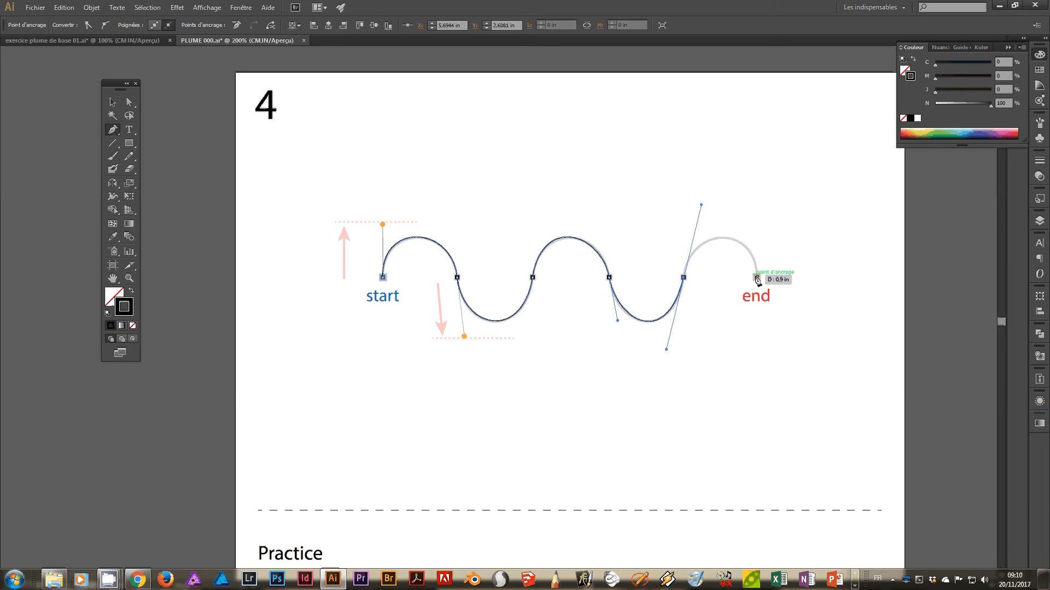
pyautogui.moveTo(758, 278); pyautogui.dragTo(758, 306)
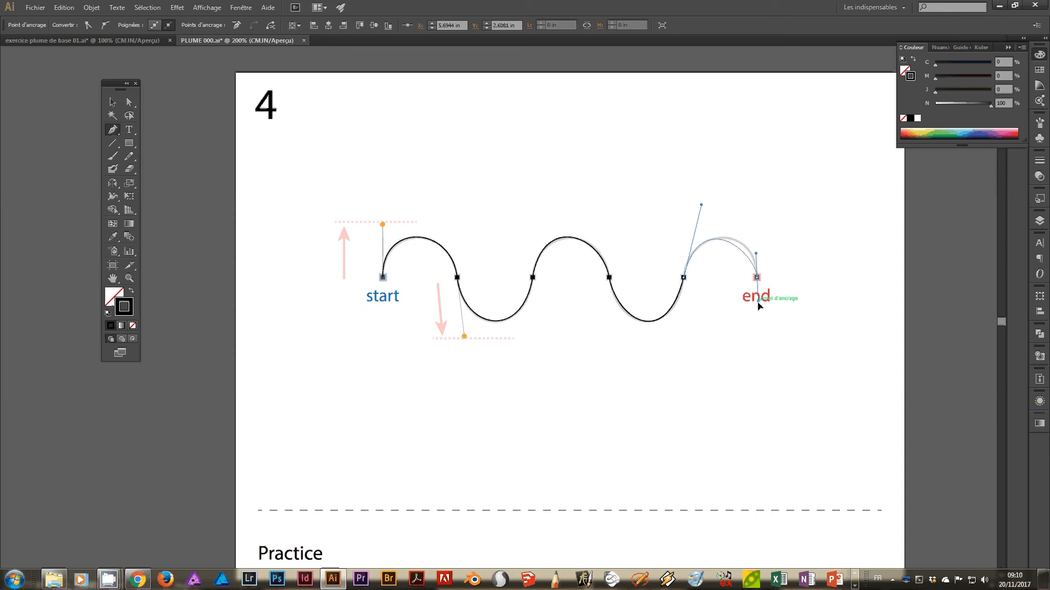
pyautogui.moveTo(758, 306)
pyautogui.mouseDown()
pyautogui.moveTo(775, 288)
pyautogui.moveTo(862, 286)
pyautogui.moveTo(790, 284)
pyautogui.moveTo(760, 304)
pyautogui.moveTo(790, 283)
pyautogui.moveTo(773, 296)
pyautogui.mouseUp()
pyautogui.moveTo(773, 296); pyautogui.dragTo(755, 313)
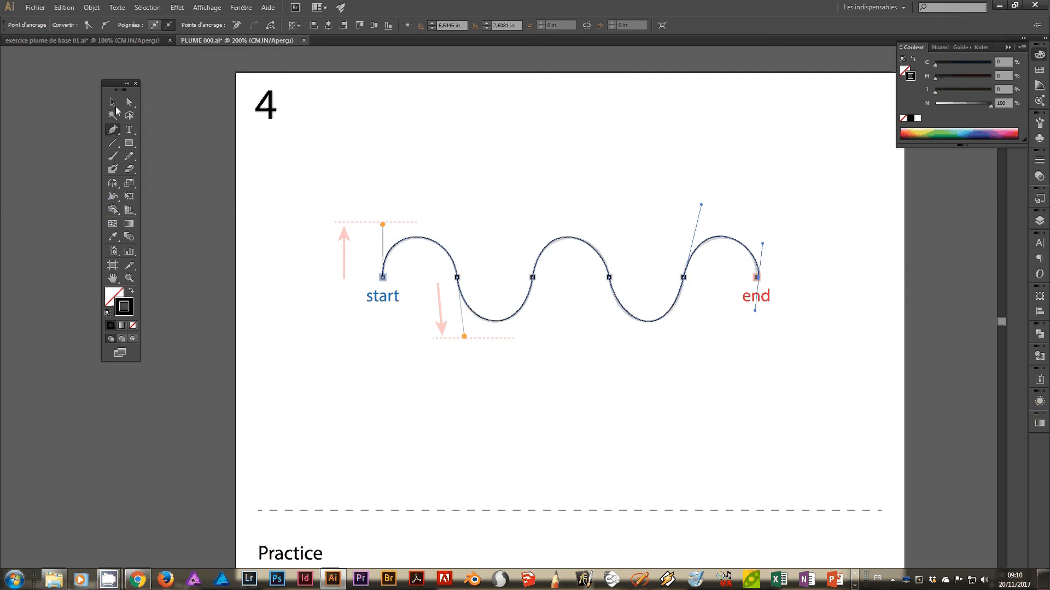
# Adjust the handles at the wave's fourth and fifth anchors with Direct Selection to fit the last trough and crest, and deselect the path.
pyautogui.click(127, 102)
pyautogui.click(651, 251)
pyautogui.click(683, 278)
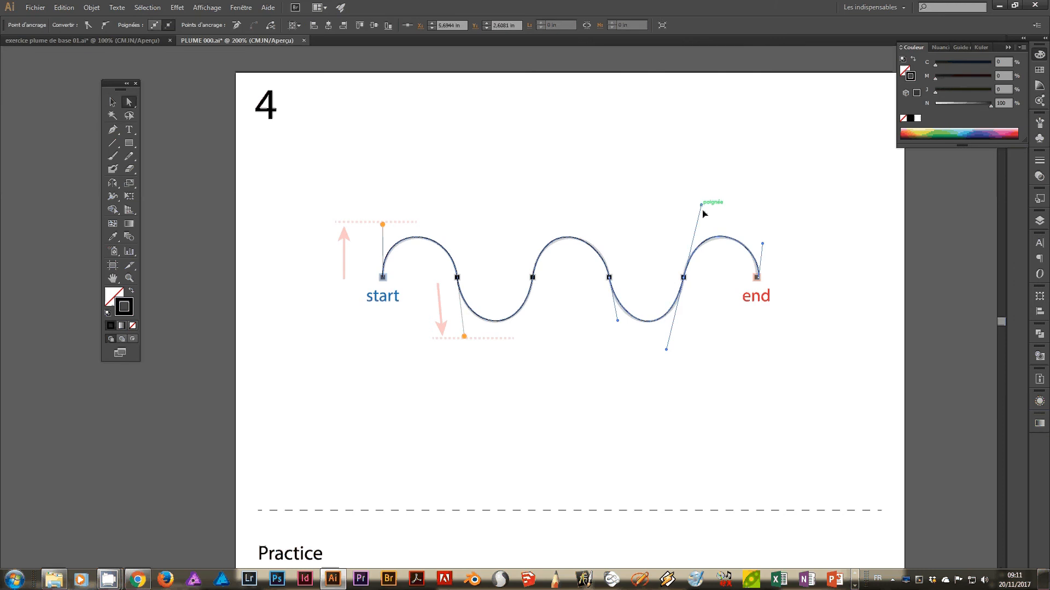
pyautogui.moveTo(702, 206); pyautogui.dragTo(705, 205)
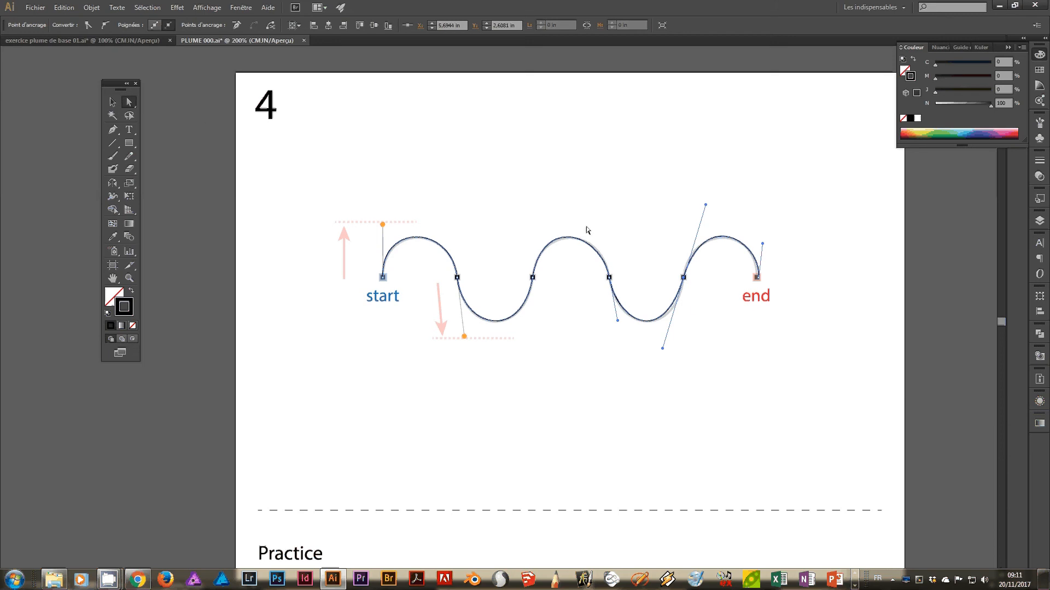
pyautogui.moveTo(663, 349); pyautogui.dragTo(672, 347)
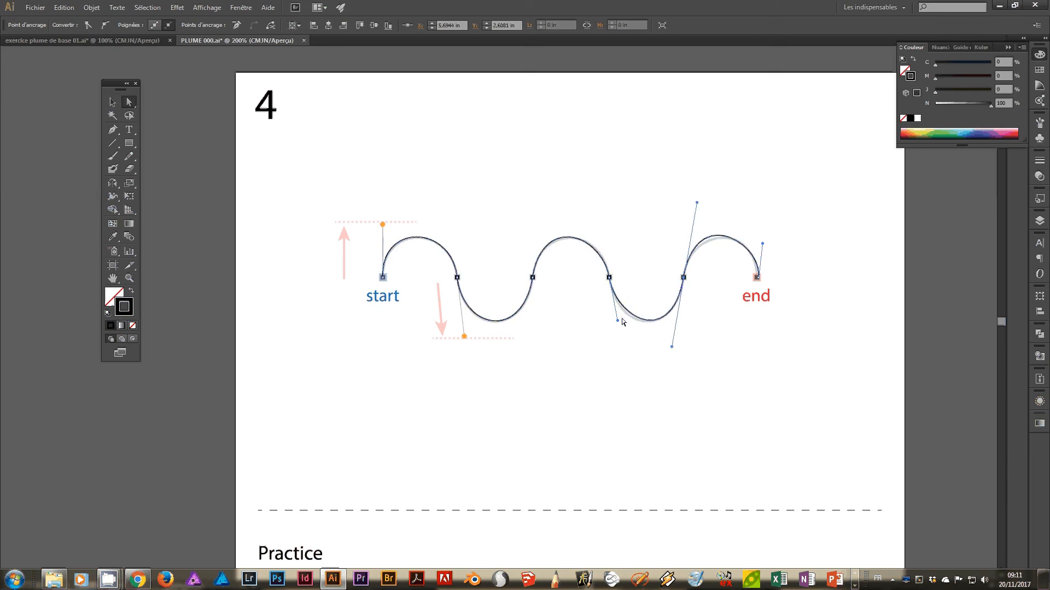
pyautogui.moveTo(618, 321); pyautogui.dragTo(615, 327)
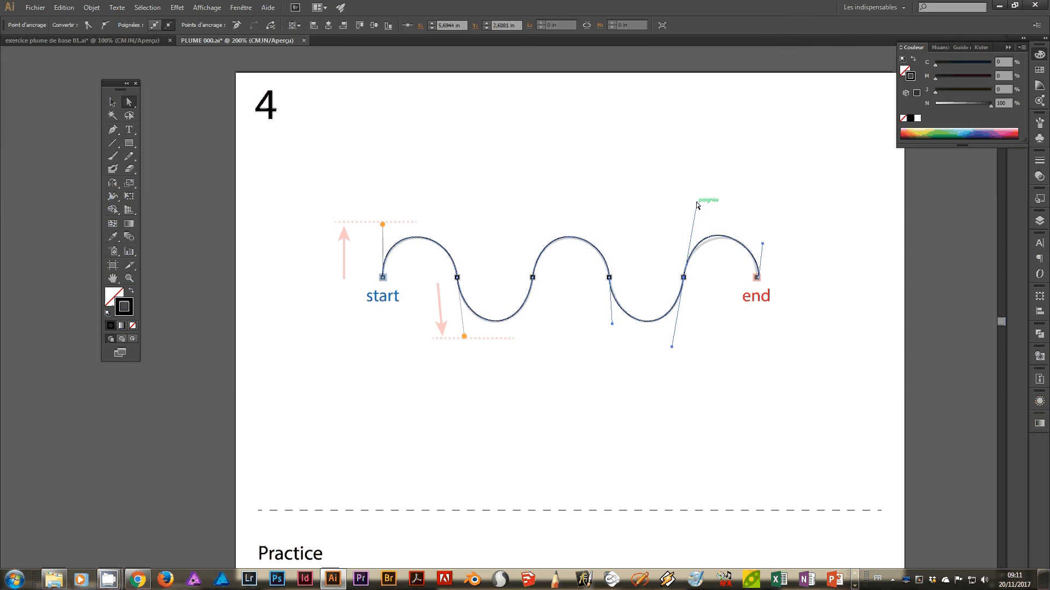
pyautogui.moveTo(698, 204); pyautogui.dragTo(700, 208)
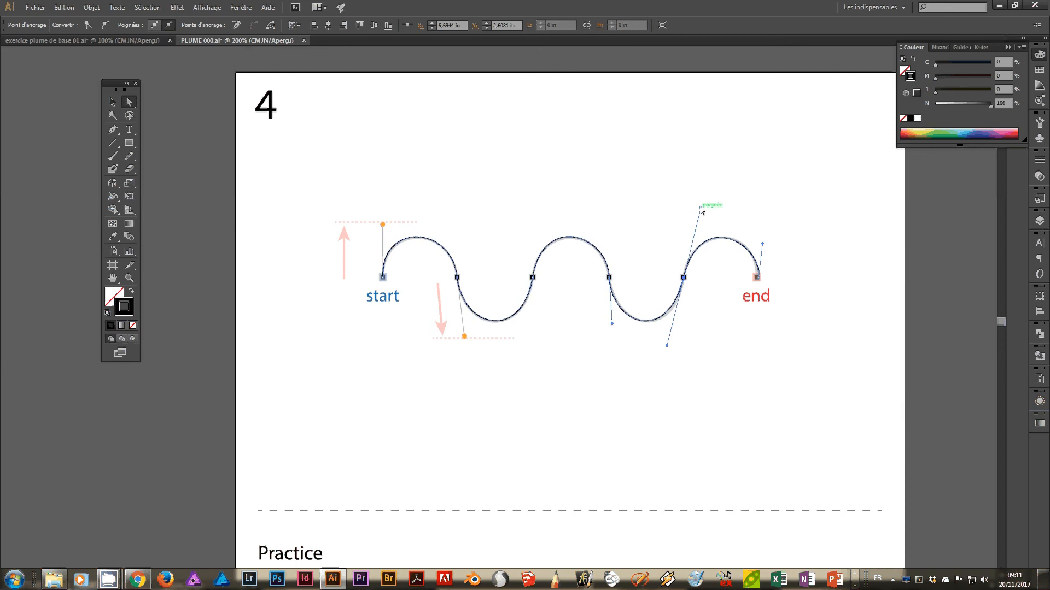
pyautogui.click(651, 223)
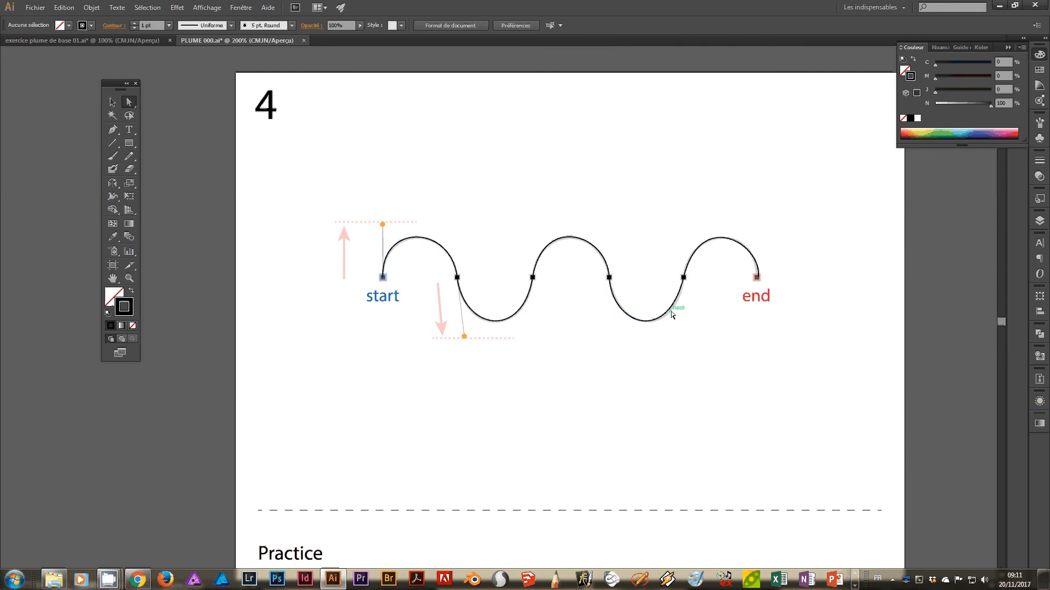
# Select the wave's last trough segment and move its lower handle at the fifth anchor slightly towards the end mark.
pyautogui.click(670, 311)
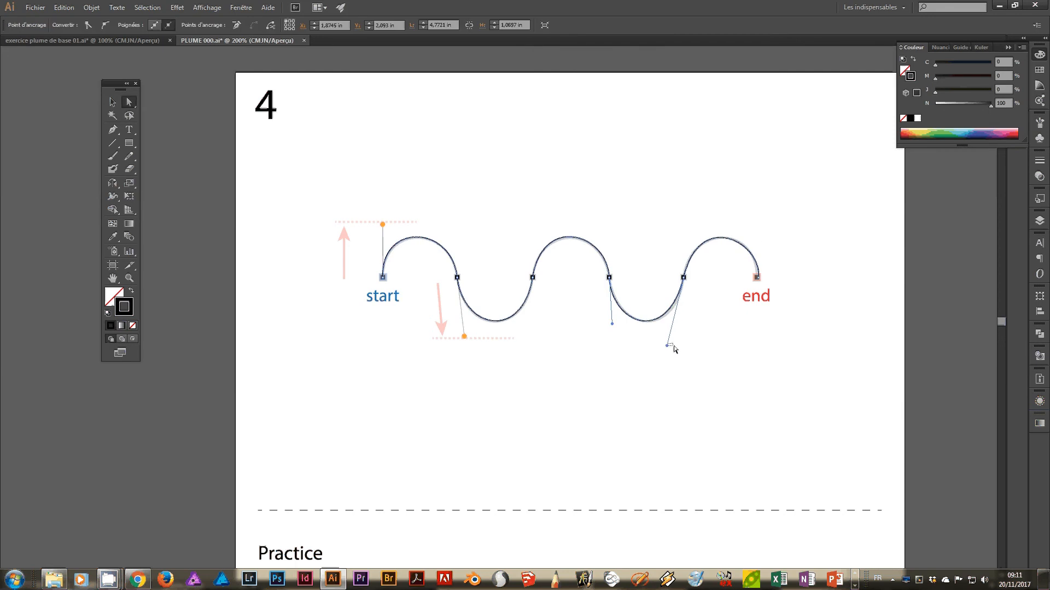
pyautogui.click(665, 339)
pyautogui.click(663, 318)
pyautogui.moveTo(668, 345); pyautogui.dragTo(672, 345)
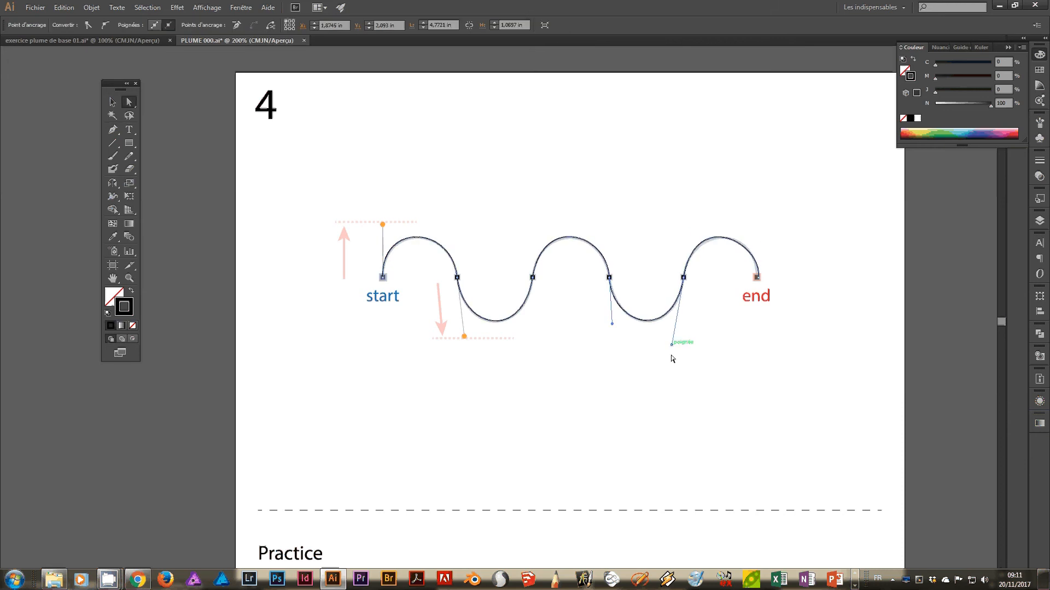
# Deselect the traced wave and get the Pen tool ready at the grey wave template in artboard 4's practice area.
pyautogui.click(685, 378)
pyautogui.press('space')
pyautogui.moveTo(800, 395); pyautogui.dragTo(763, 185)
pyautogui.moveTo(699, 462); pyautogui.dragTo(721, 389)
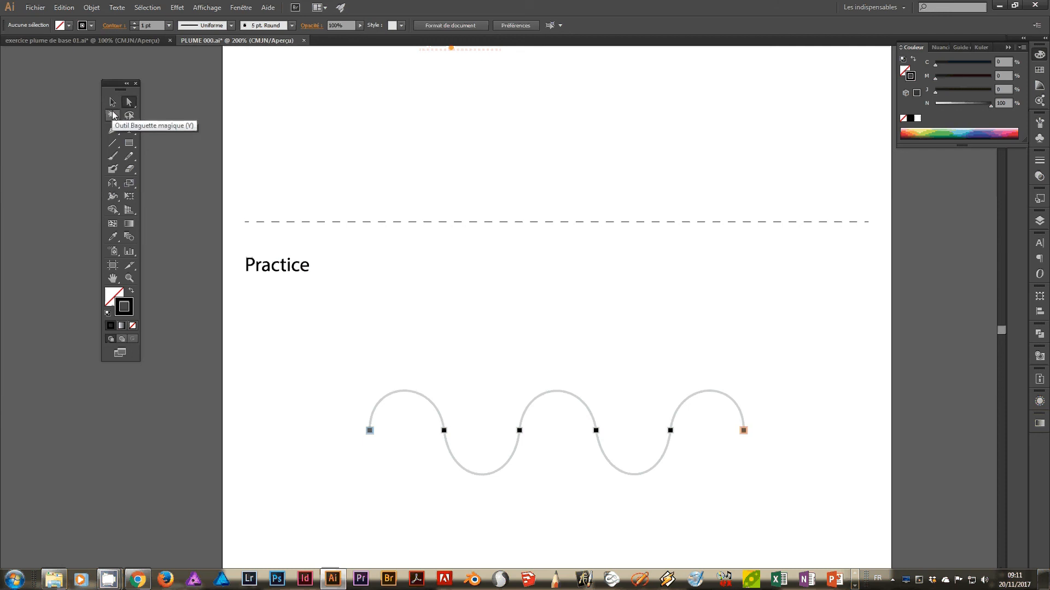
pyautogui.click(112, 130)
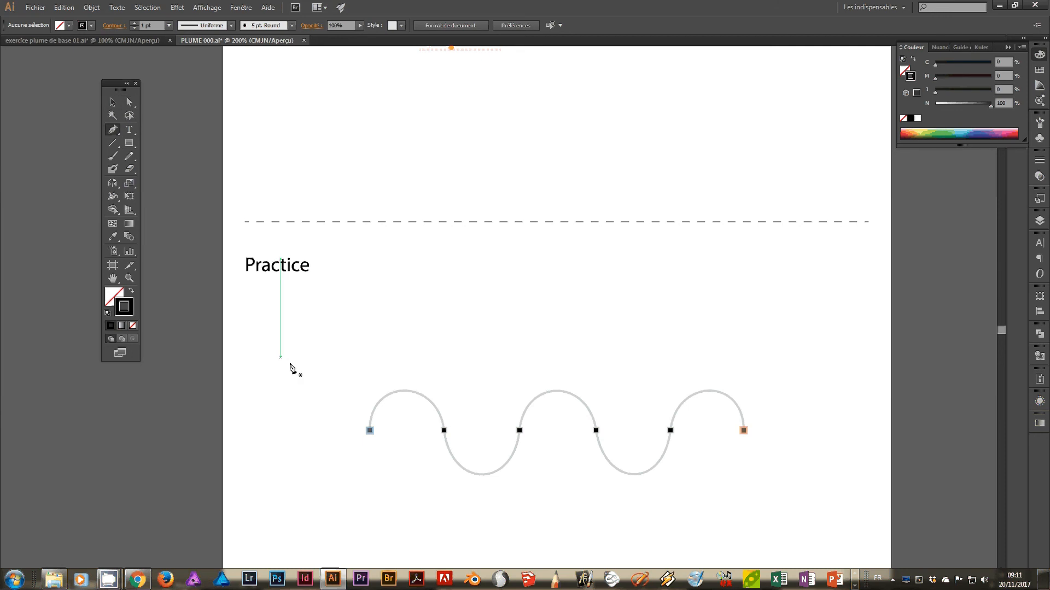
pyautogui.moveTo(615, 209); pyautogui.dragTo(654, 195)
pyautogui.moveTo(613, 317); pyautogui.dragTo(568, 239)
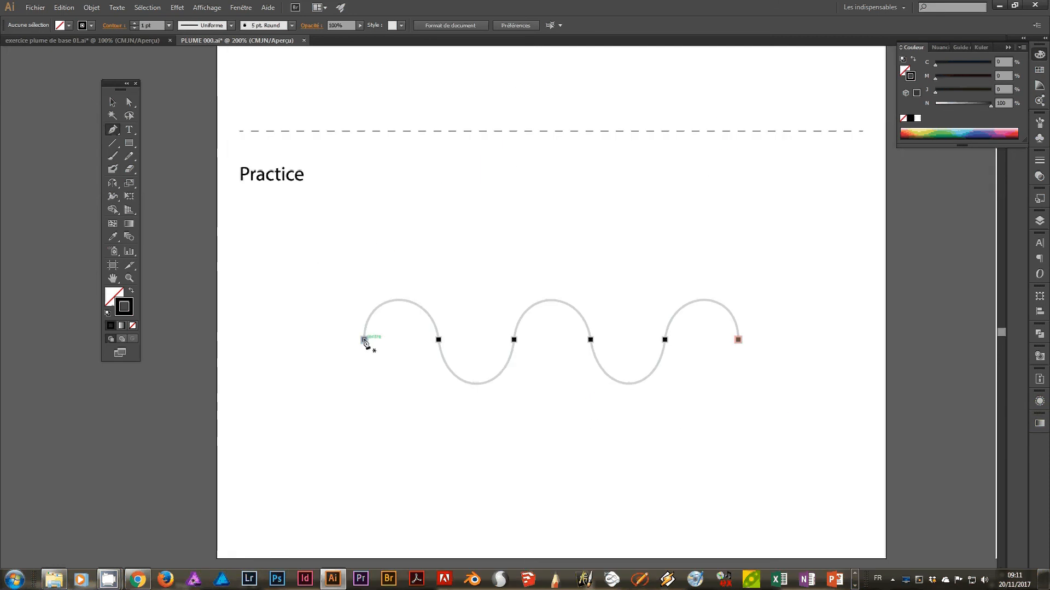
pyautogui.moveTo(364, 340); pyautogui.dragTo(367, 284)
pyautogui.moveTo(367, 275); pyautogui.dragTo(366, 274)
pyautogui.moveTo(438, 339); pyautogui.dragTo(457, 409)
pyautogui.hotkey('ctrl', 'z')
pyautogui.hotkey('ctrl', 'z')
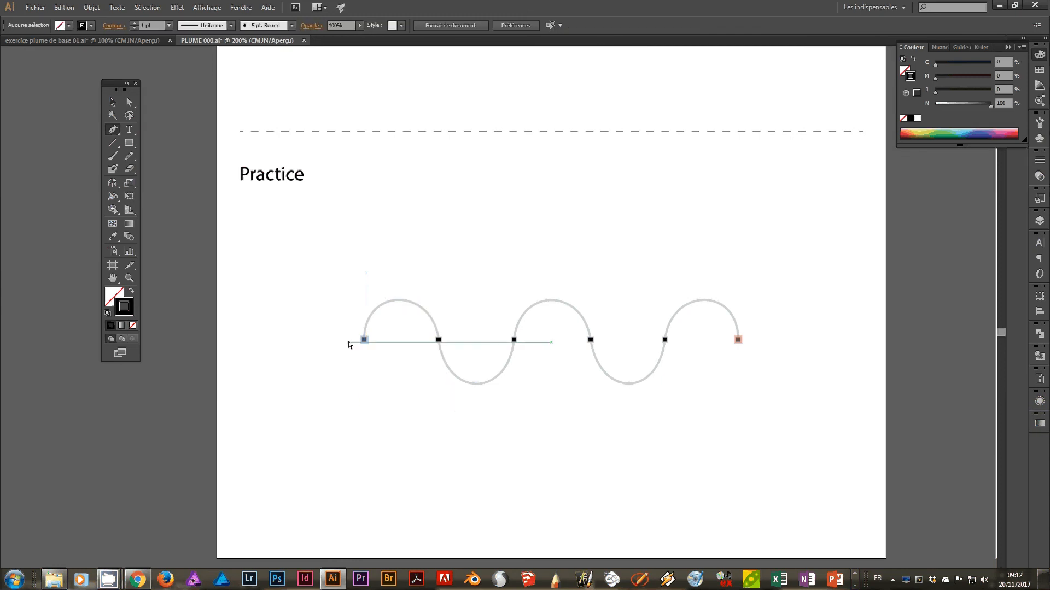
# Trace the practice wave with the Pen tool through all six anchors, pulling handles alternately up and down to shape its five curves.
pyautogui.moveTo(365, 340); pyautogui.dragTo(364, 278)
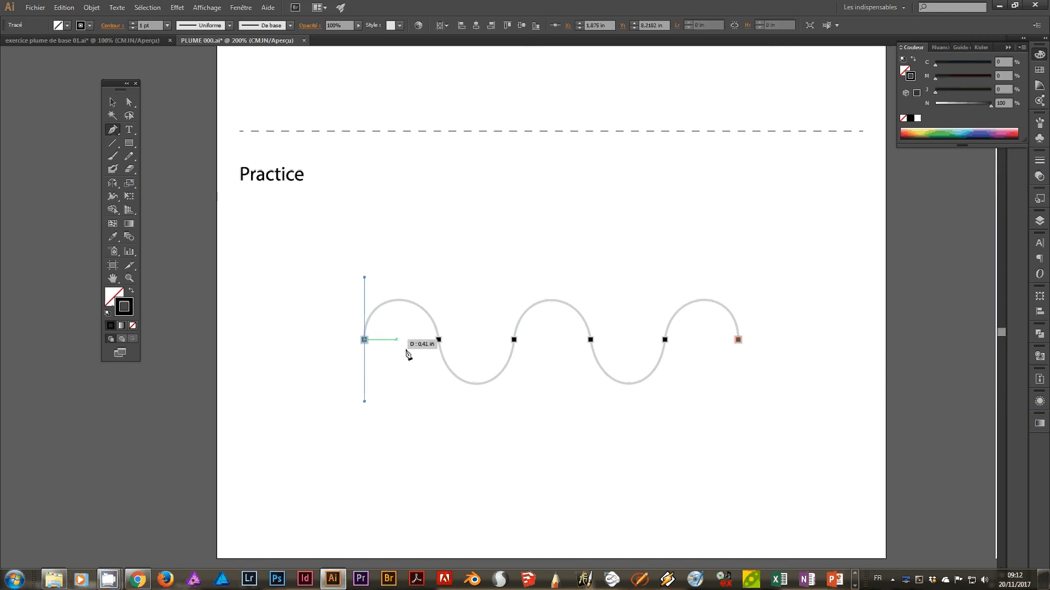
pyautogui.moveTo(439, 340); pyautogui.dragTo(444, 383)
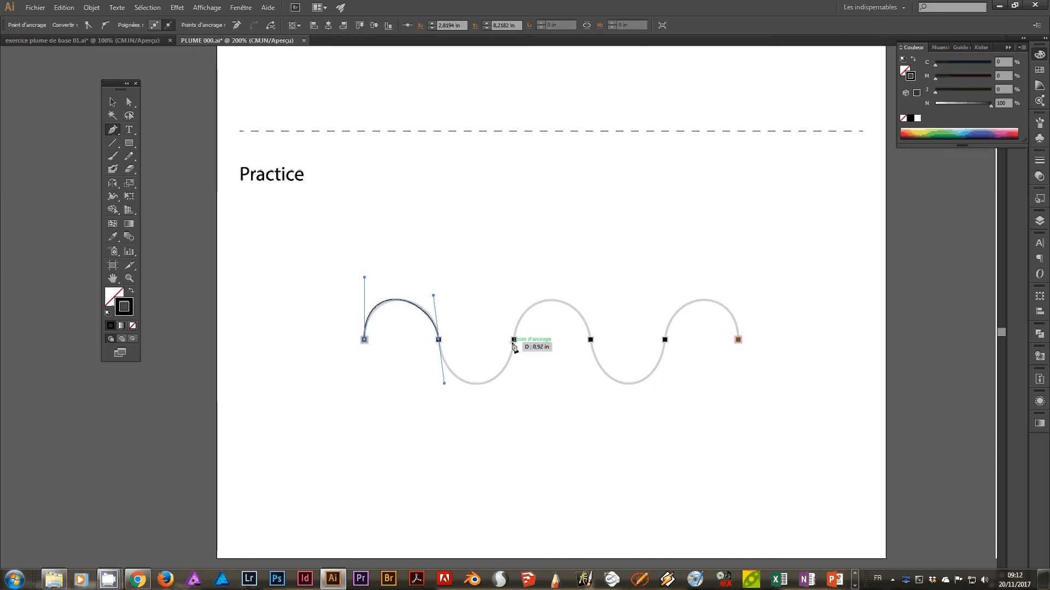
pyautogui.moveTo(514, 340); pyautogui.dragTo(530, 272)
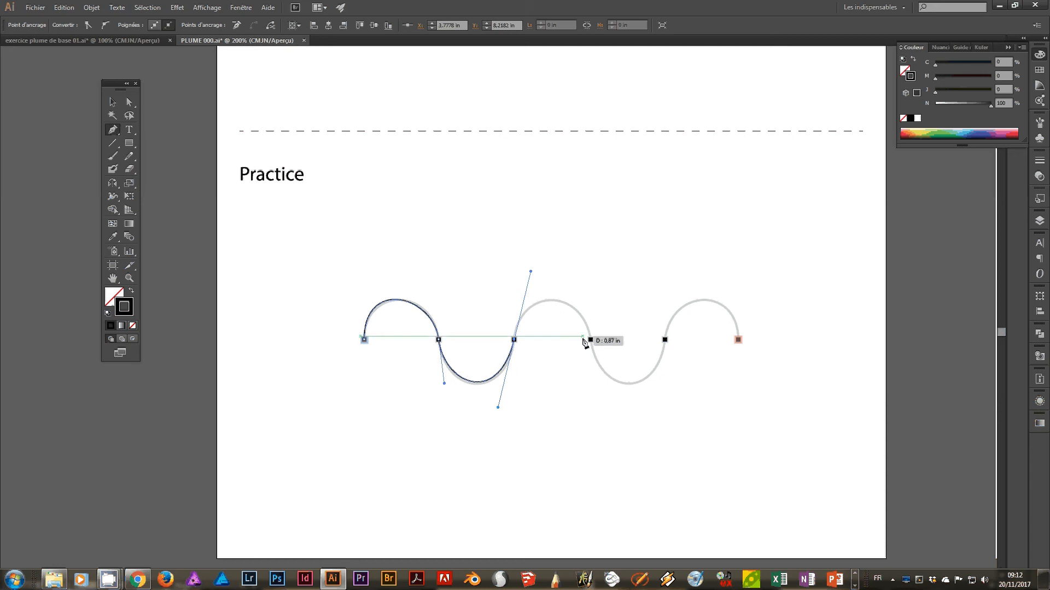
pyautogui.moveTo(590, 340); pyautogui.dragTo(598, 380)
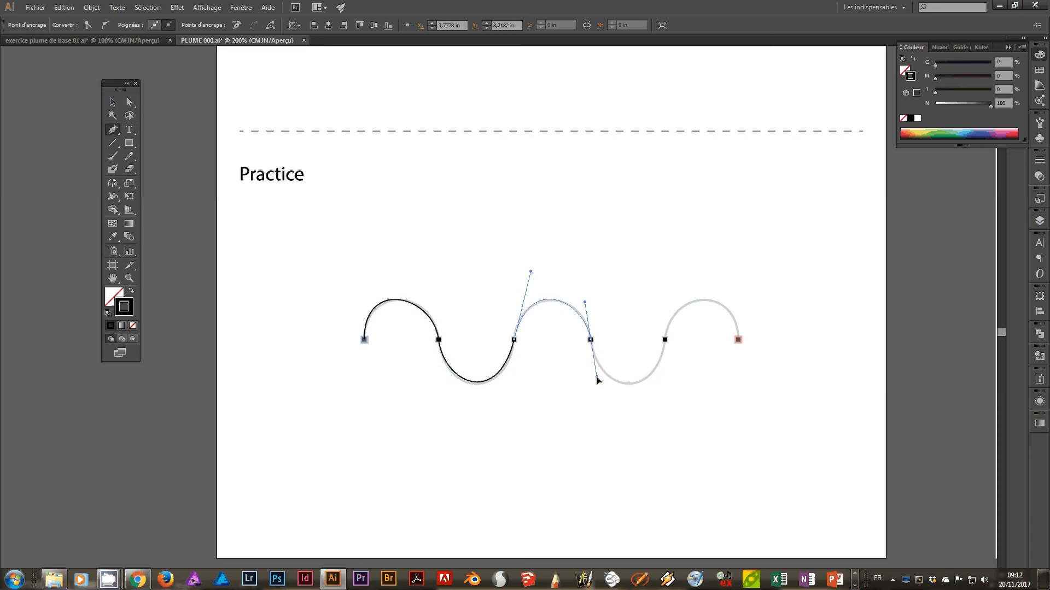
pyautogui.moveTo(665, 339); pyautogui.dragTo(686, 264)
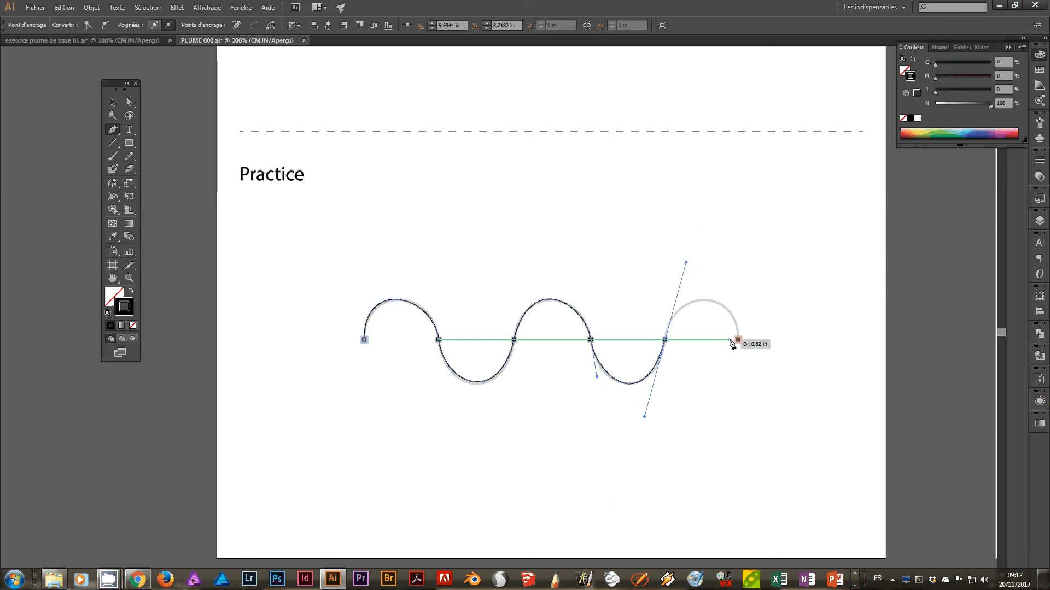
pyautogui.moveTo(738, 340); pyautogui.dragTo(743, 370)
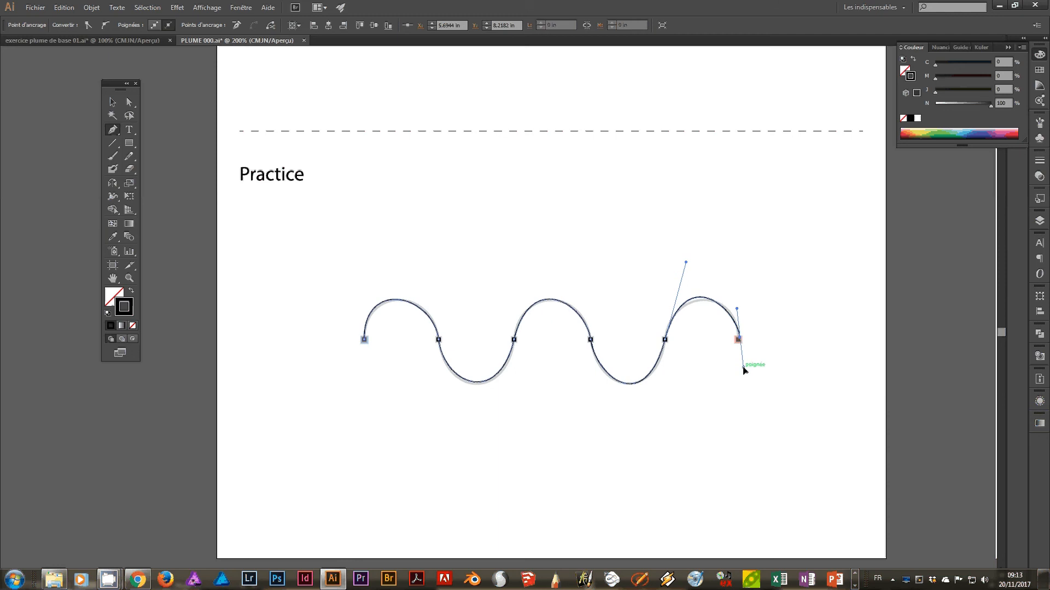
# Fine-tune both handles of the practice wave's last crest and the start anchor's upper handle with Direct Selection, and deselect the path.
pyautogui.click(130, 102)
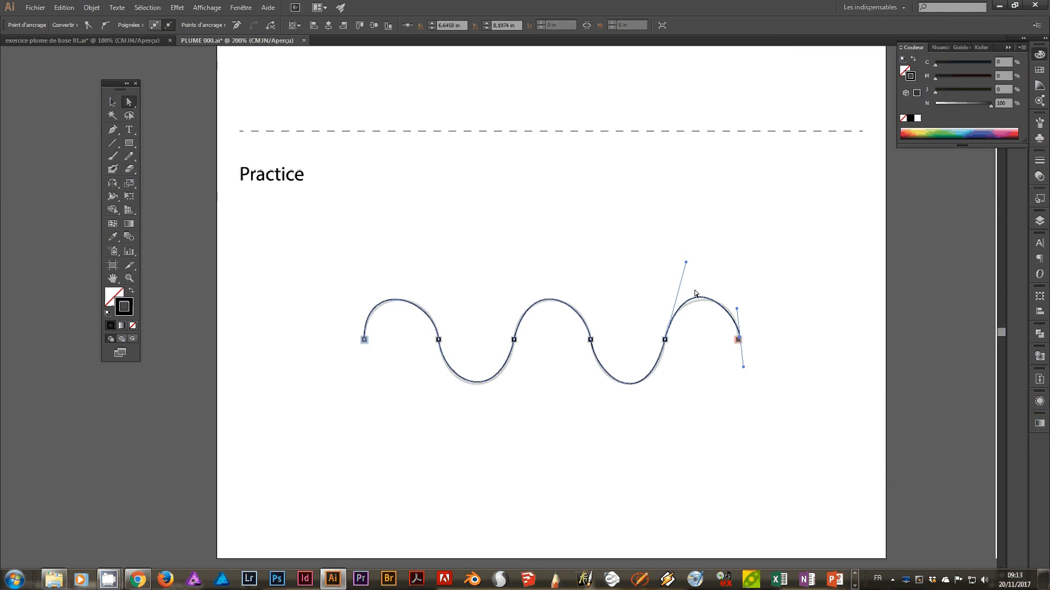
pyautogui.moveTo(685, 262); pyautogui.dragTo(686, 267)
pyautogui.moveTo(738, 309); pyautogui.dragTo(741, 307)
pyautogui.click(364, 339)
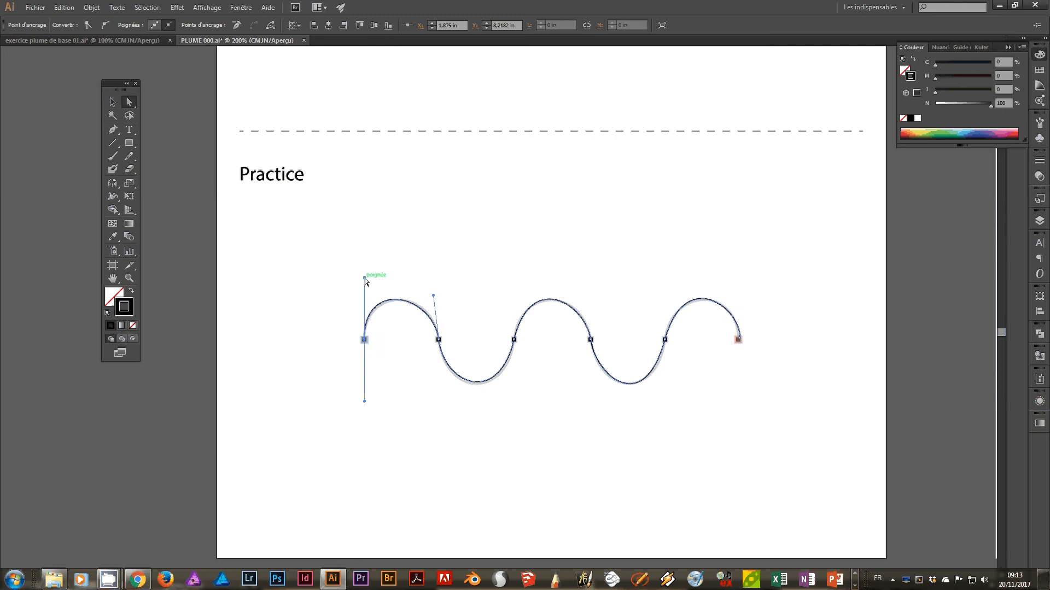
pyautogui.moveTo(365, 277); pyautogui.dragTo(369, 278)
pyautogui.click(602, 323)
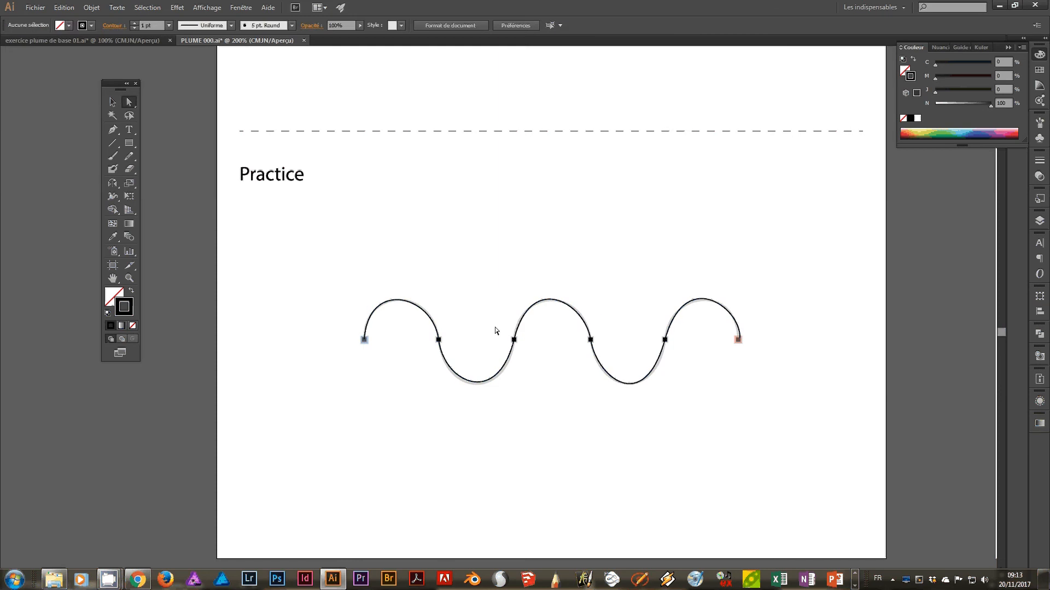
pyautogui.click(500, 372)
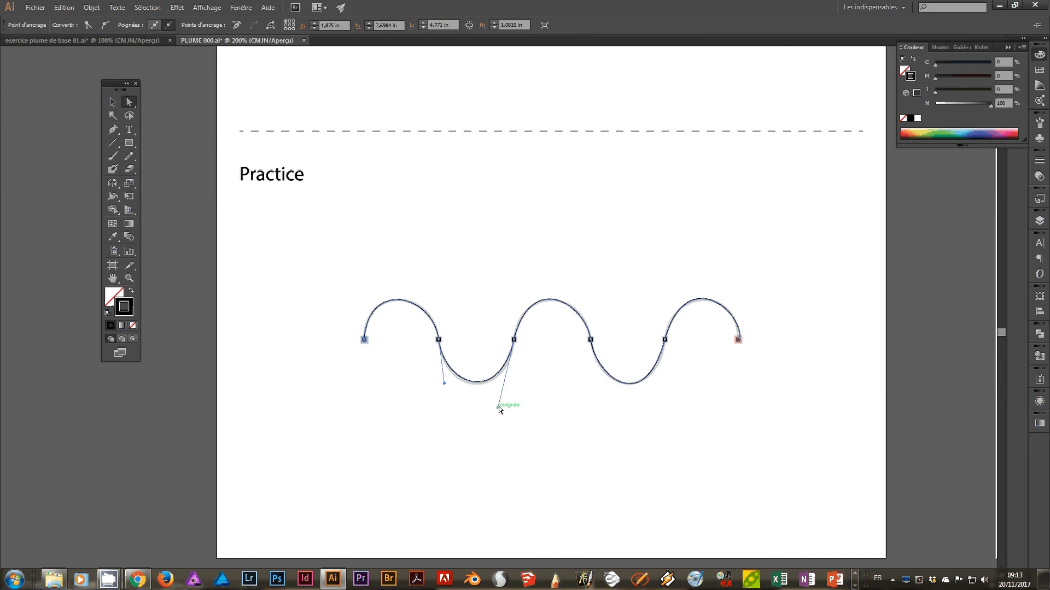
pyautogui.click(112, 102)
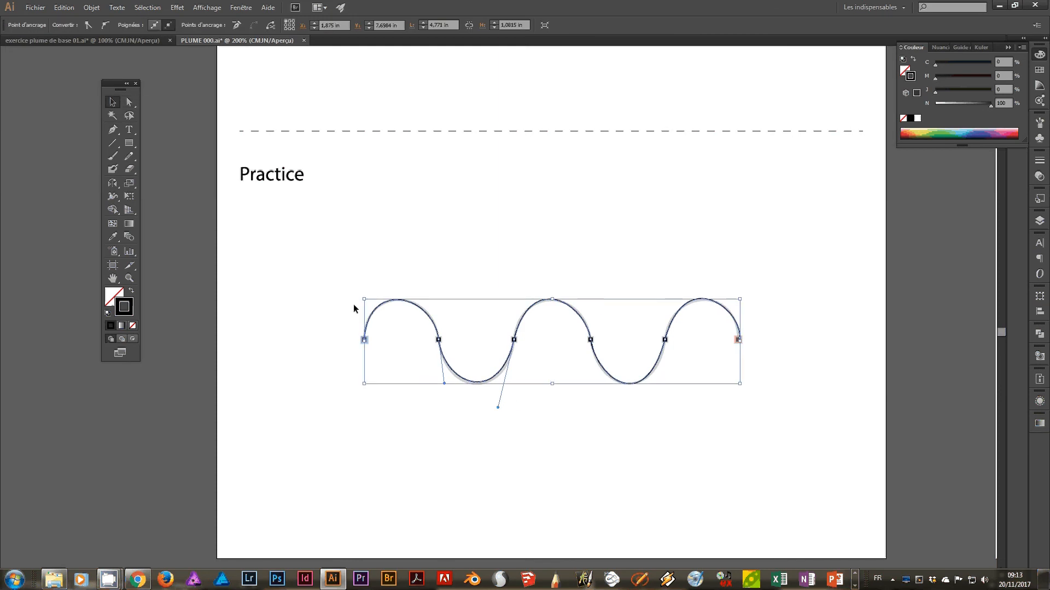
pyautogui.click(428, 328)
pyautogui.click(425, 313)
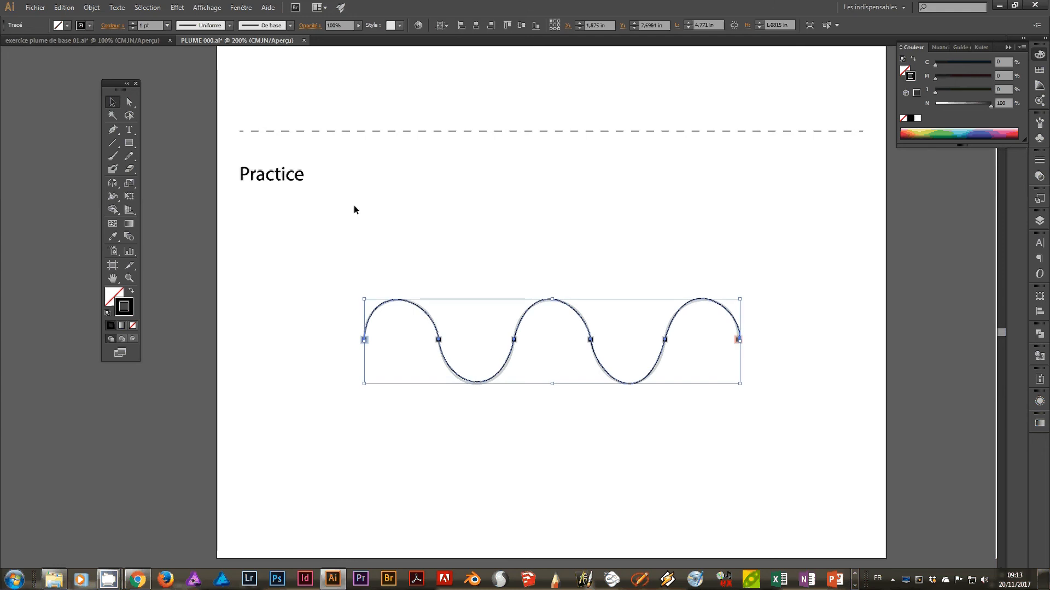
pyautogui.click(129, 102)
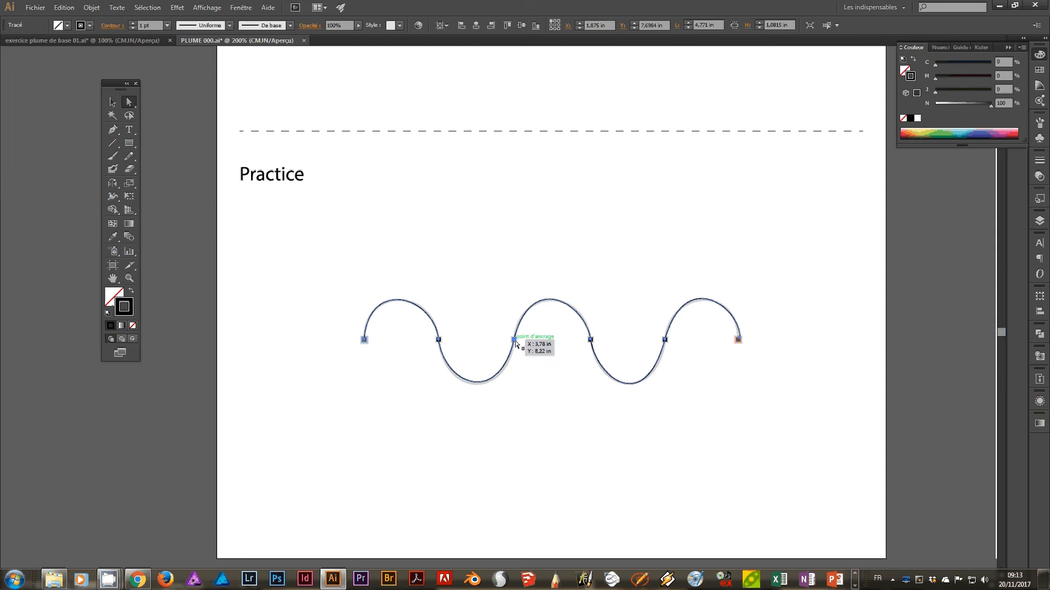
pyautogui.moveTo(515, 341); pyautogui.dragTo(516, 313)
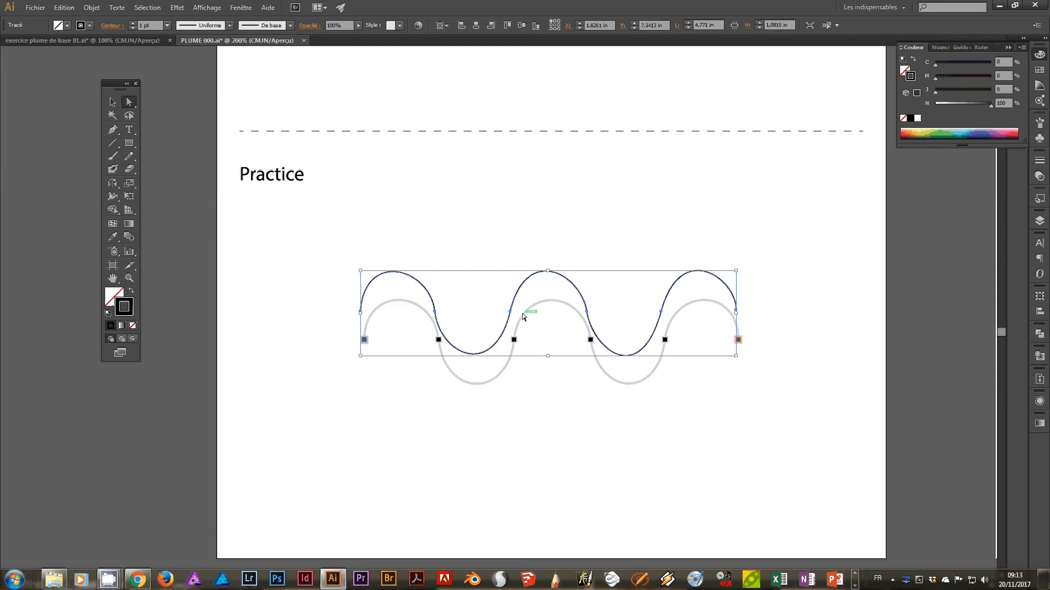
pyautogui.hotkey('ctrl', 'z')
# Adjust the lower handles at the practice wave's third and second anchors to fit the first trough, and deselect the path.
pyautogui.click(515, 340)
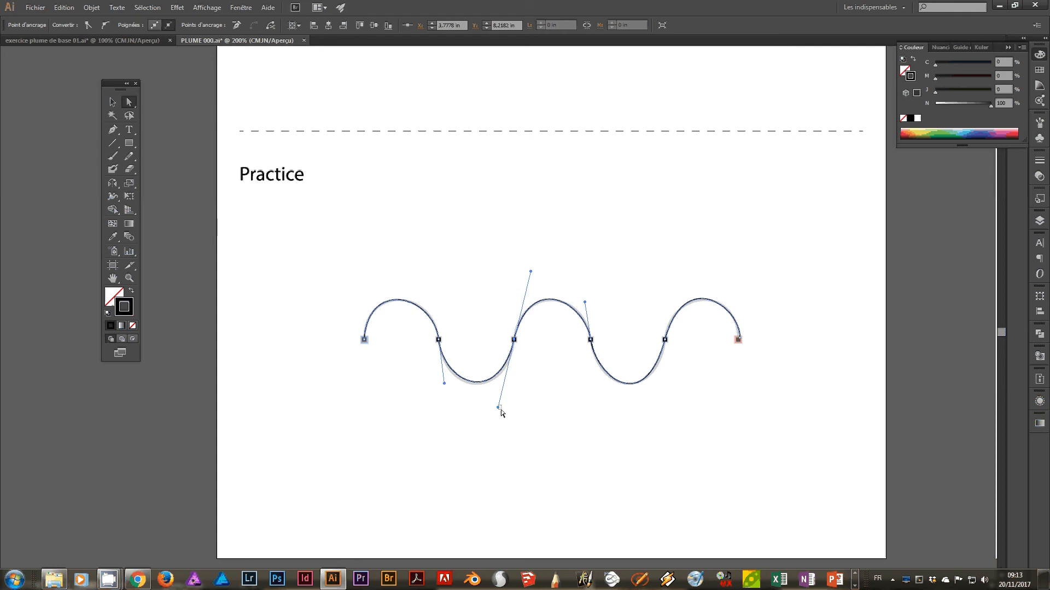
pyautogui.click(503, 415)
pyautogui.click(515, 340)
pyautogui.moveTo(498, 412); pyautogui.dragTo(502, 413)
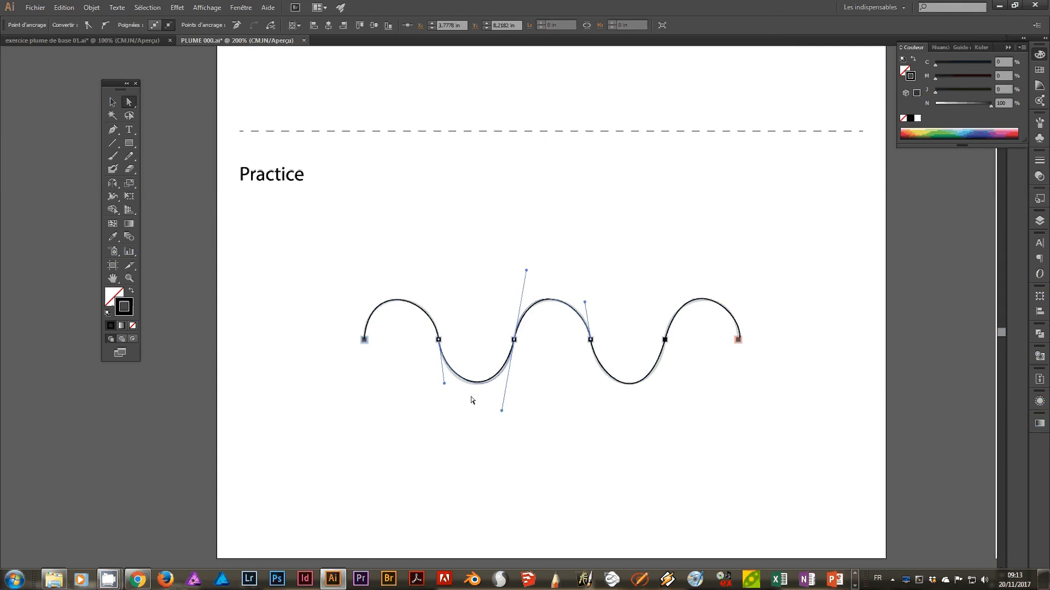
pyautogui.moveTo(443, 383); pyautogui.dragTo(441, 386)
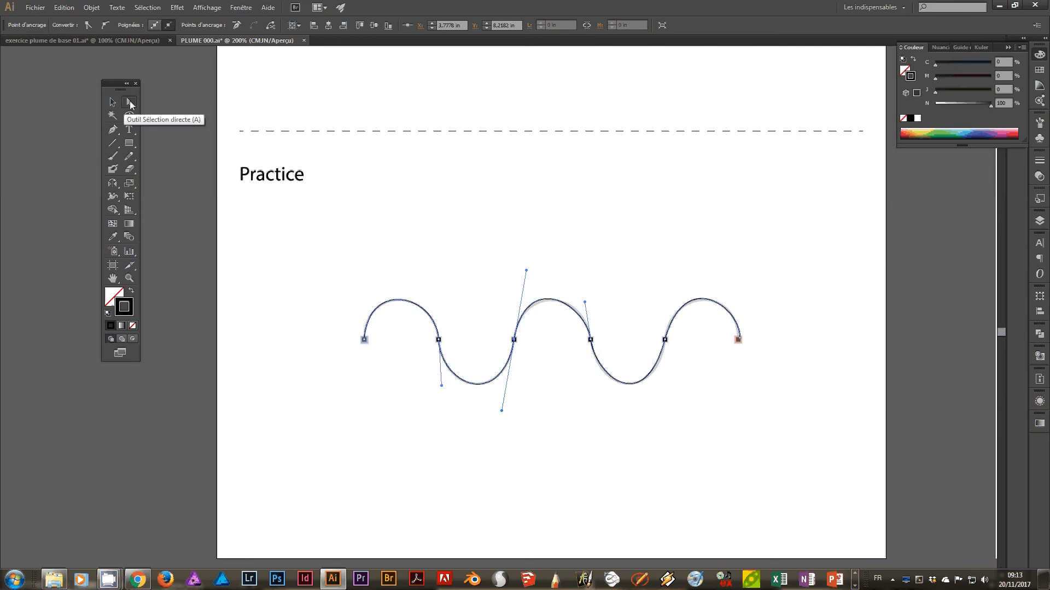
pyautogui.click(456, 287)
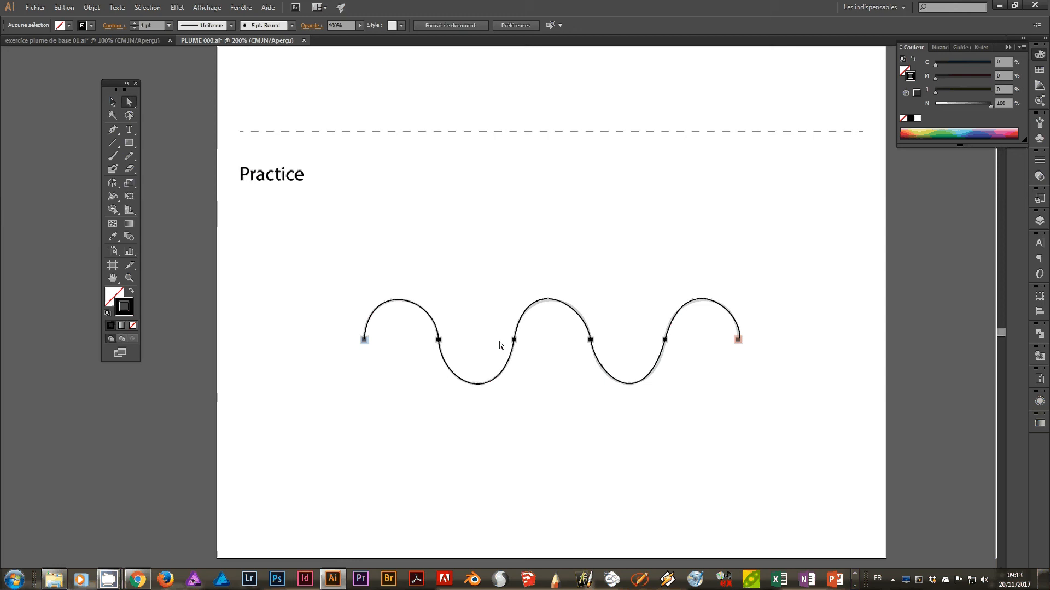
# Refine the handles of the practice wave's middle crest and second trough to match the template, and deselect the path.
pyautogui.click(591, 340)
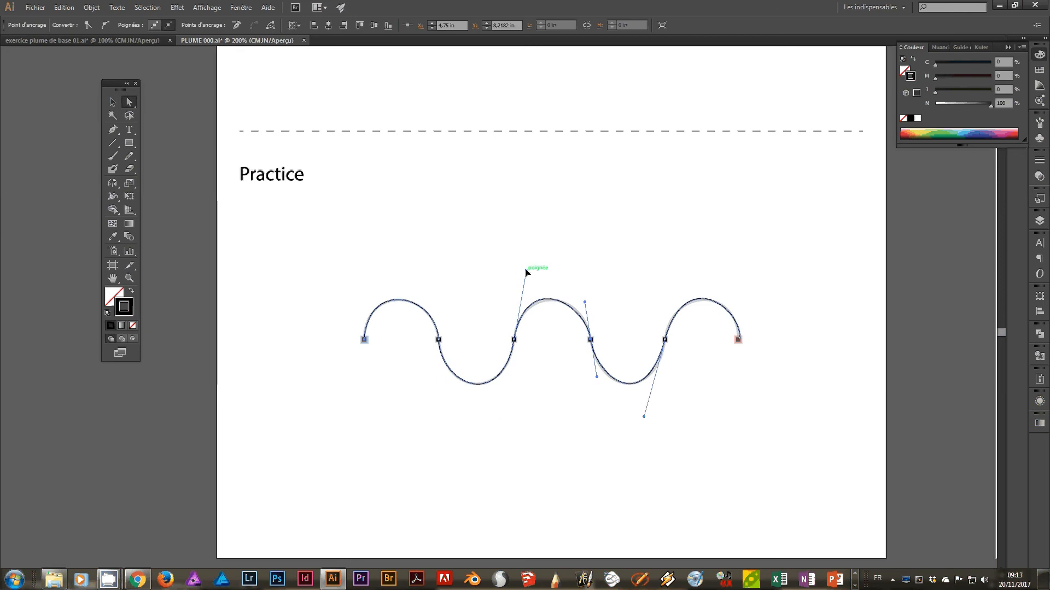
pyautogui.moveTo(526, 272); pyautogui.dragTo(529, 275)
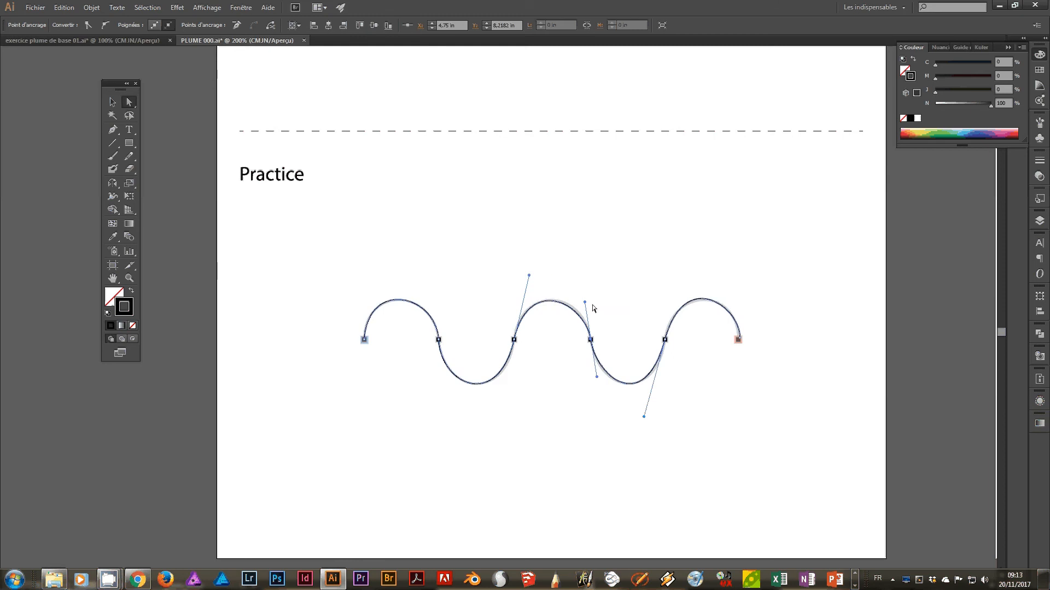
pyautogui.moveTo(585, 303); pyautogui.dragTo(587, 301)
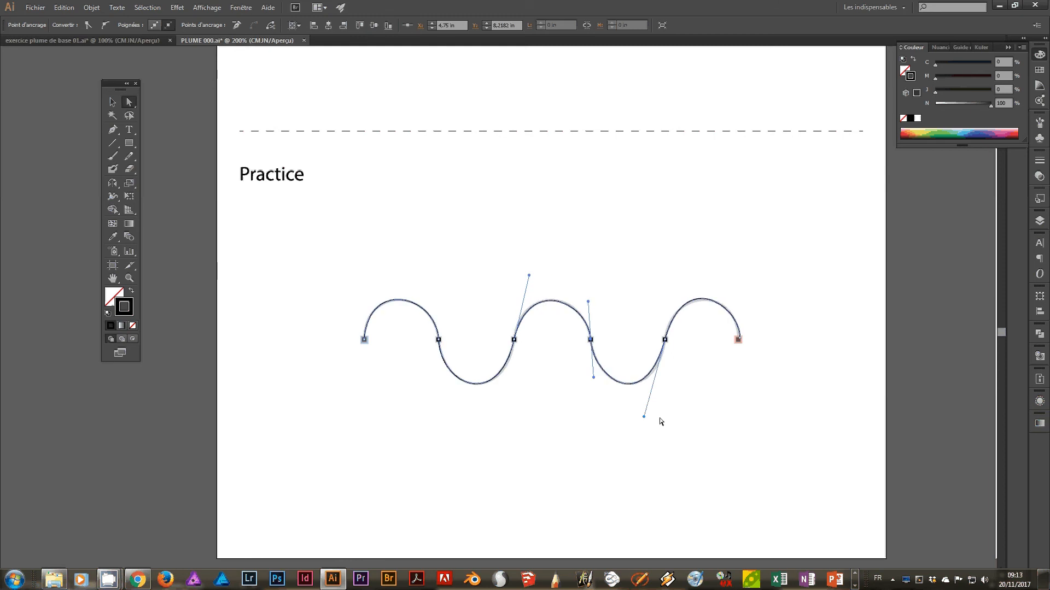
pyautogui.moveTo(643, 417); pyautogui.dragTo(647, 419)
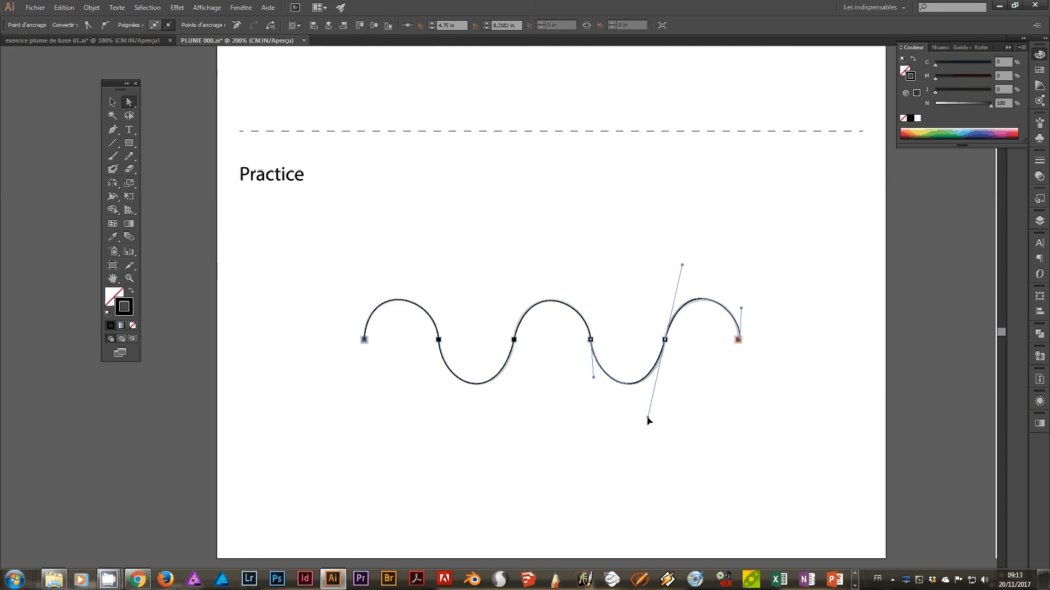
pyautogui.click(744, 364)
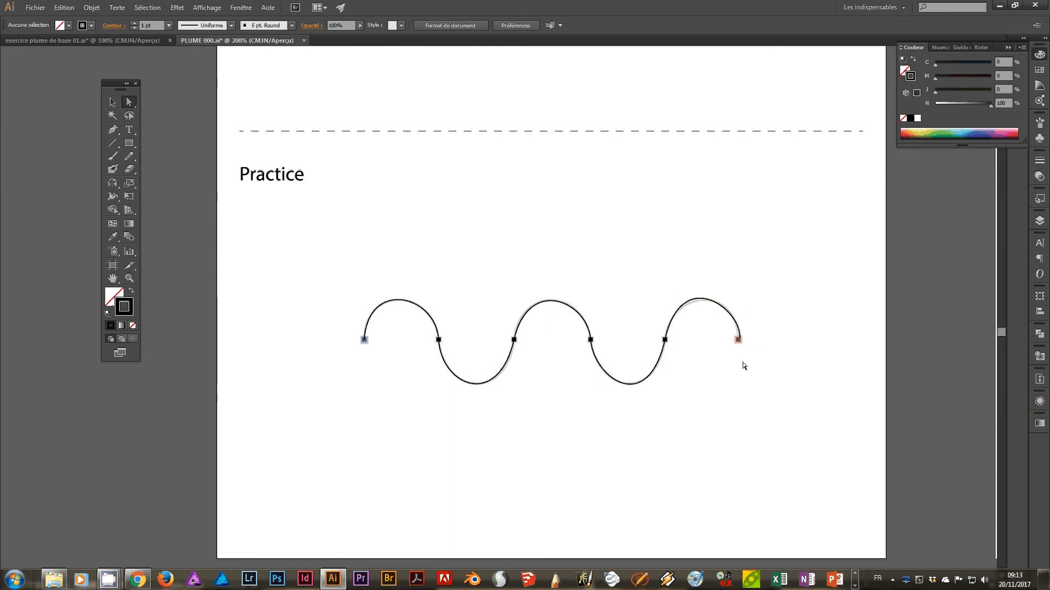
# Select the practice wave's last crest, shorten the fifth anchor's upper handle slightly to fit the template, and deselect the path.
pyautogui.click(698, 298)
pyautogui.moveTo(683, 271); pyautogui.dragTo(685, 272)
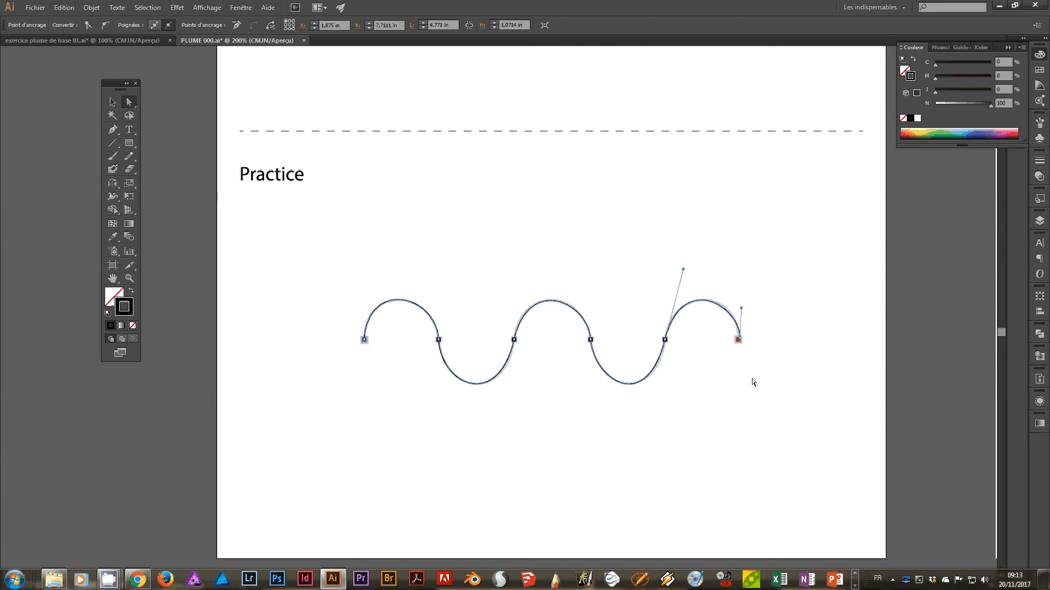
pyautogui.click(547, 400)
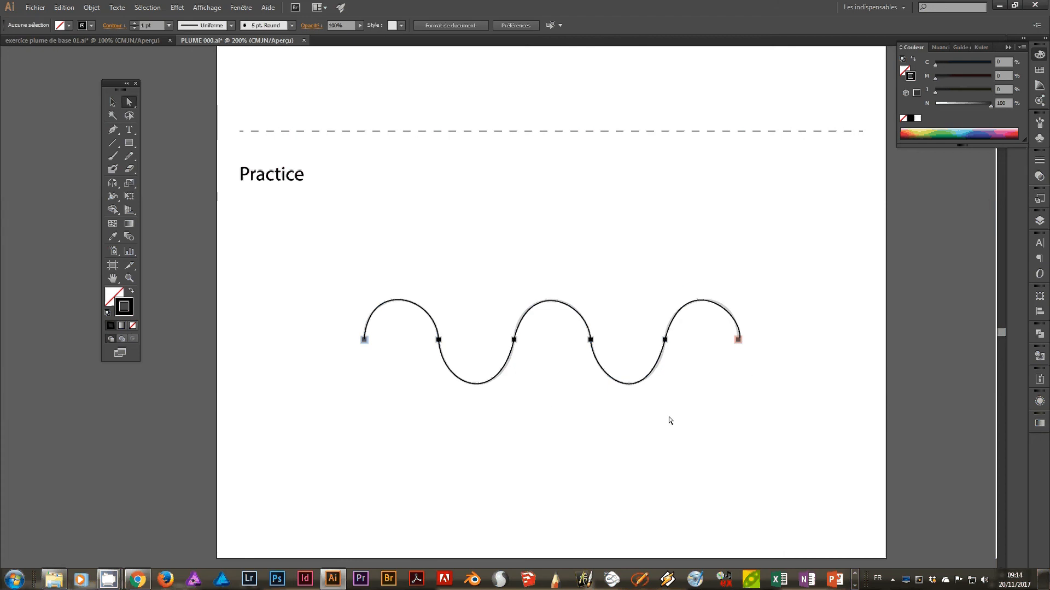
# Bring artboard 5's exercise and its instructions for curves with split handles into view at 200%.
pyautogui.hotkey('ctrl', '1')
pyautogui.hotkey('ctrl', '-')
pyautogui.moveTo(749, 193); pyautogui.dragTo(531, 314)
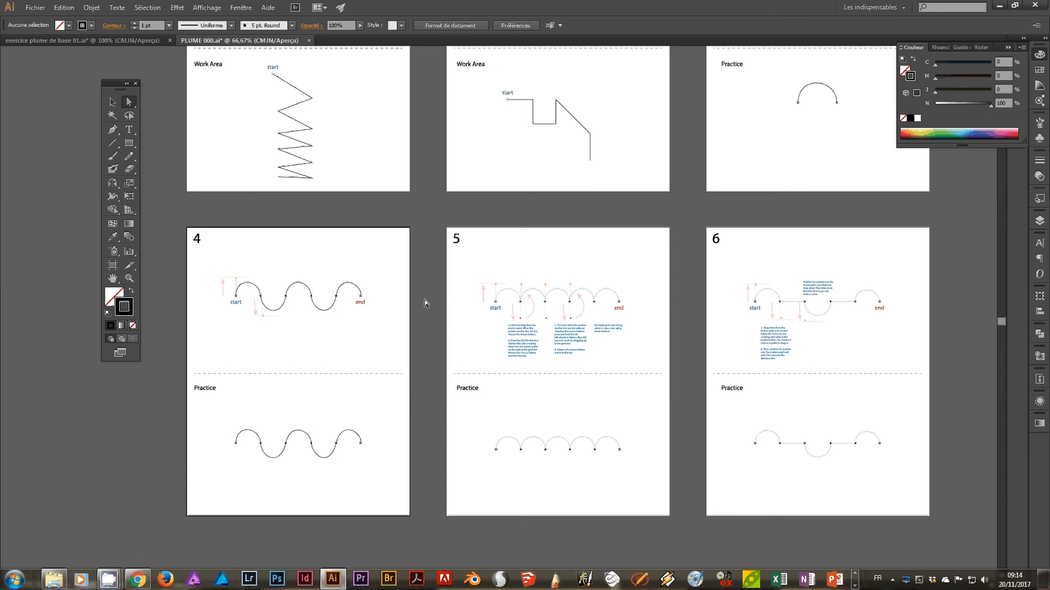
pyautogui.hotkey('ctrl', '+')
pyautogui.hotkey('ctrl', '+')
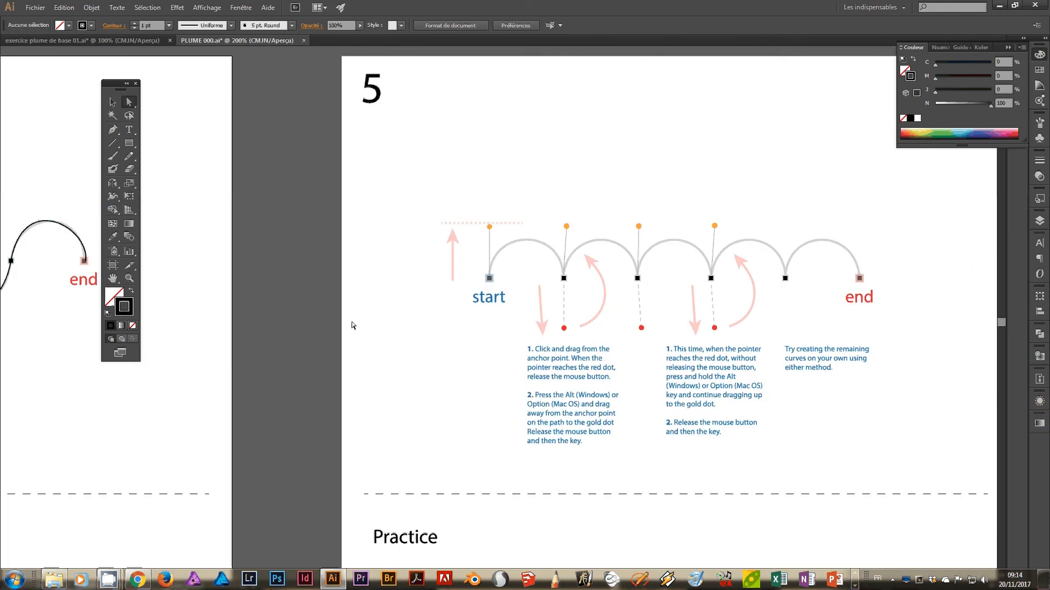
pyautogui.moveTo(641, 373); pyautogui.dragTo(530, 271)
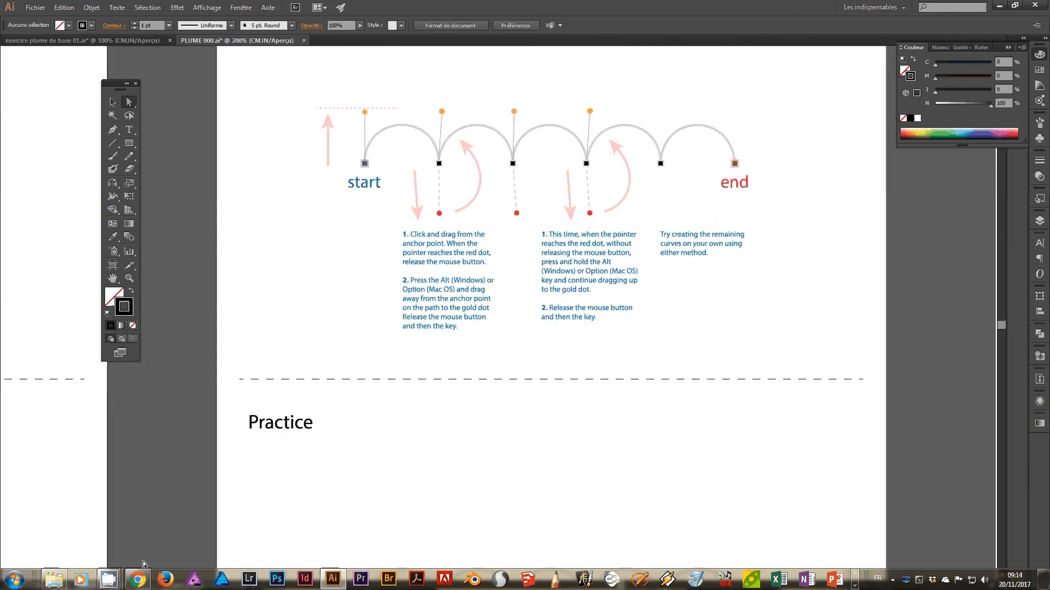
pyautogui.moveTo(109, 578)
pyautogui.moveTo(59, 534)
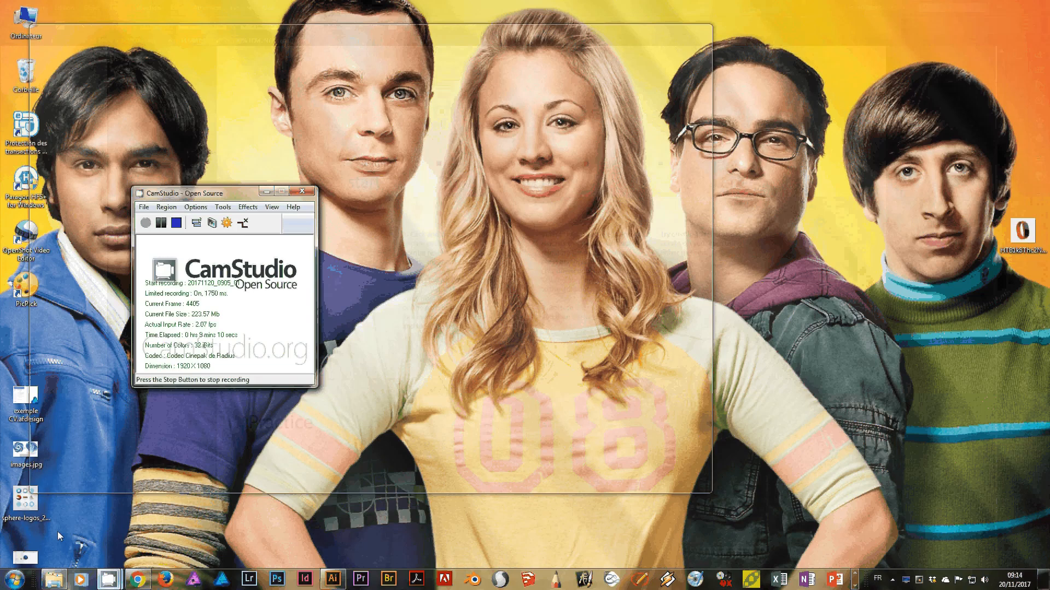